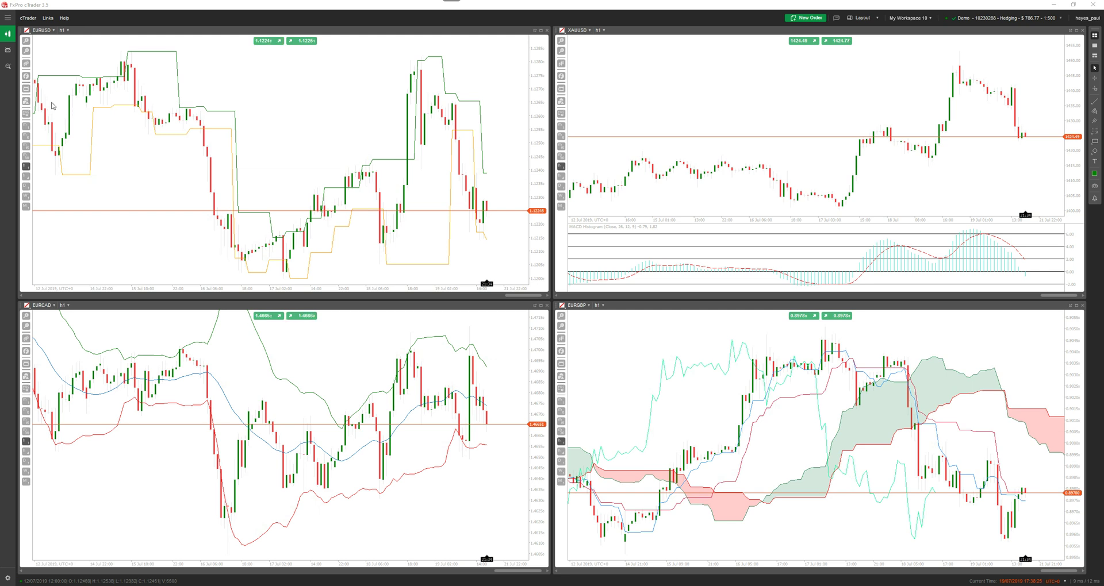
# Step: Add the Automated Telegram Chart Signals cBot to EURUSD, start it, and validate its licence
pyautogui.click(26, 89)
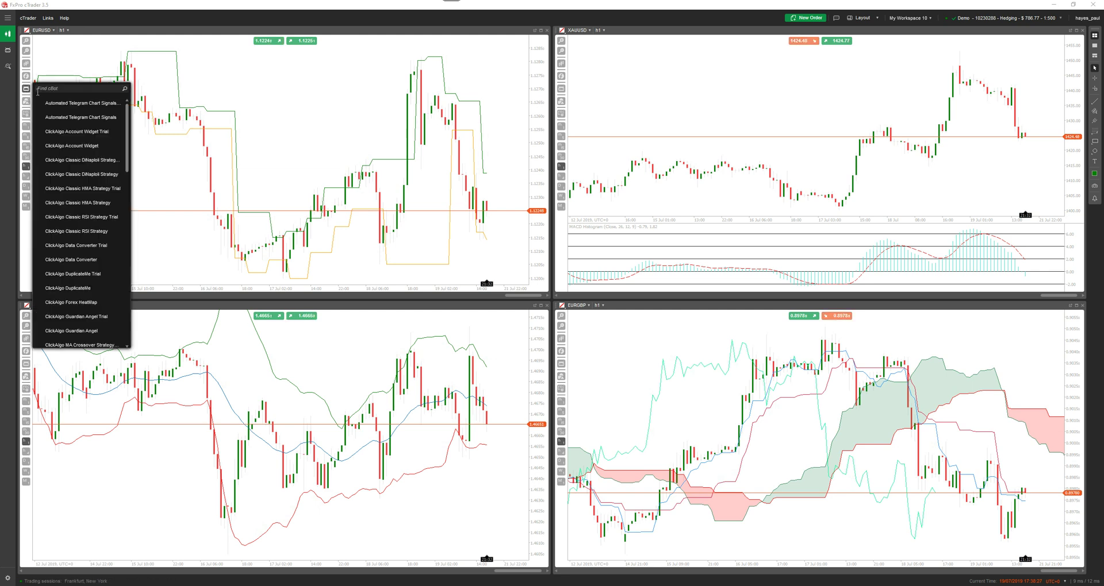
pyautogui.click(81, 118)
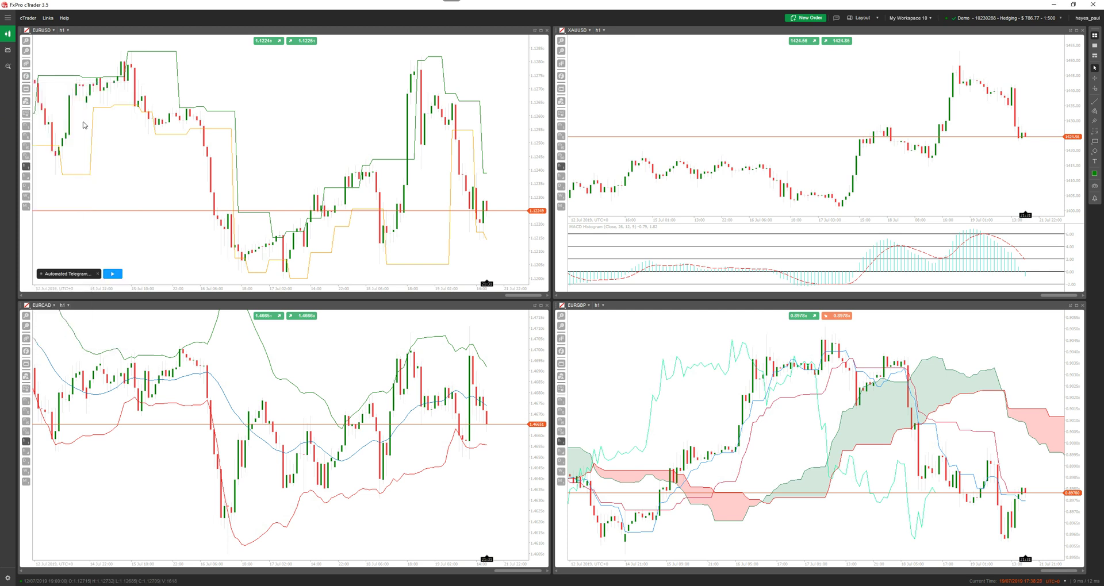
pyautogui.click(114, 275)
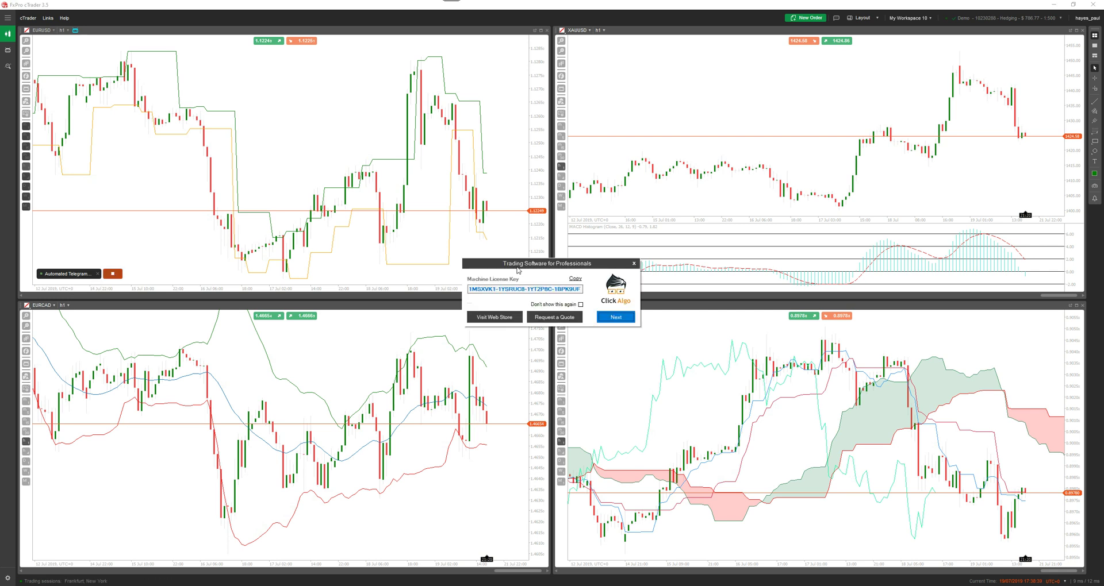
pyautogui.moveTo(515, 269); pyautogui.dragTo(341, 115)
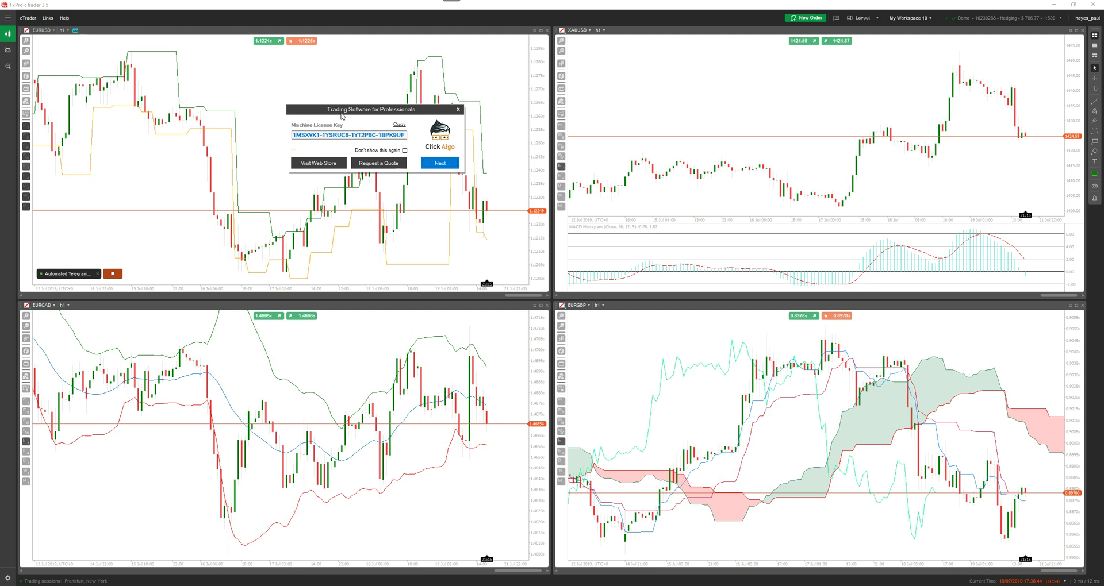
pyautogui.click(405, 150)
pyautogui.click(444, 163)
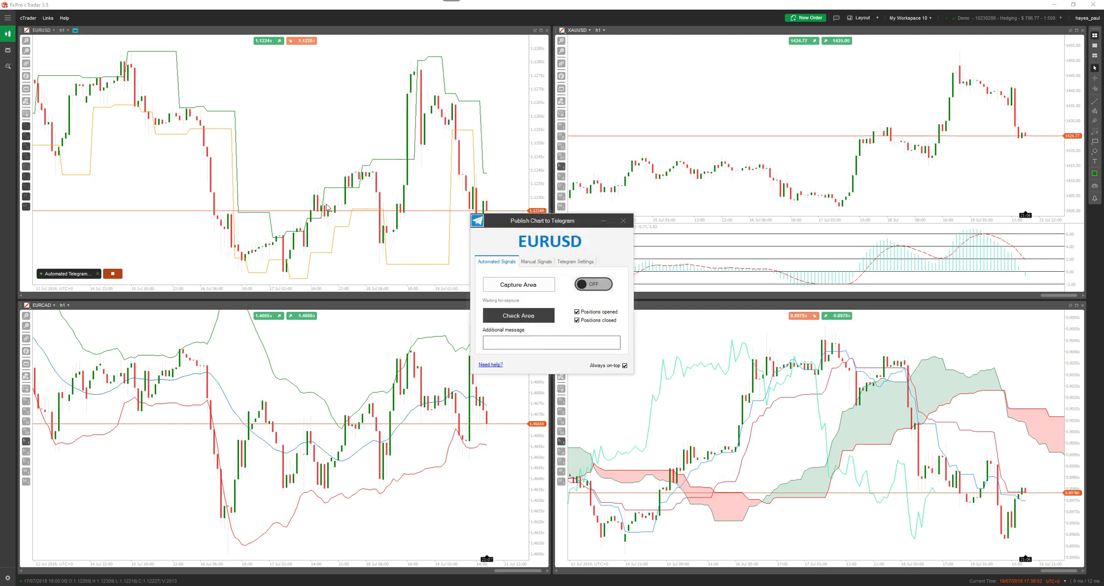
pyautogui.moveTo(575, 220); pyautogui.dragTo(353, 99)
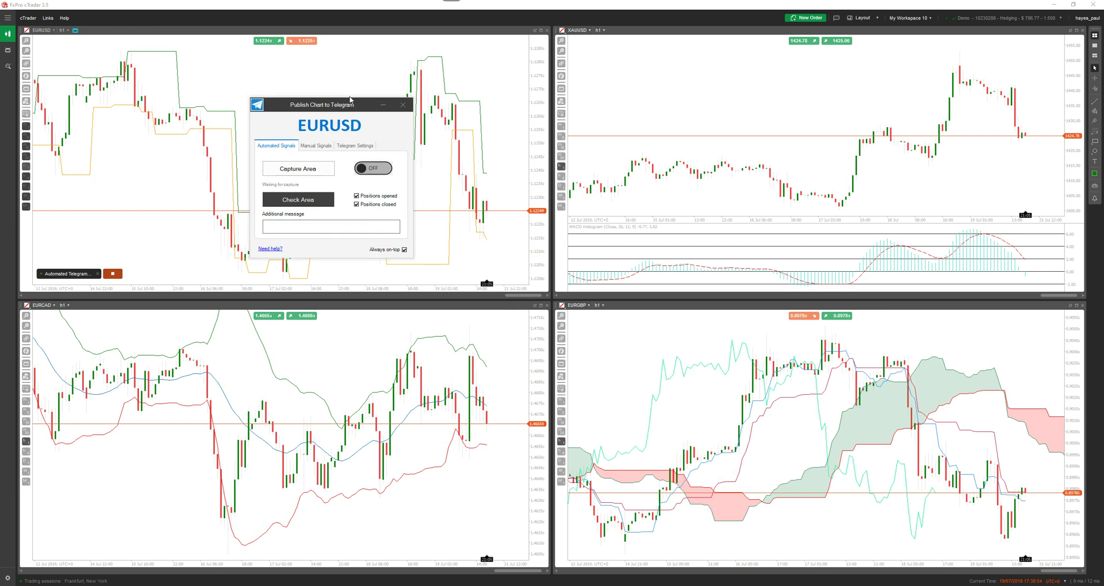
pyautogui.click(403, 101)
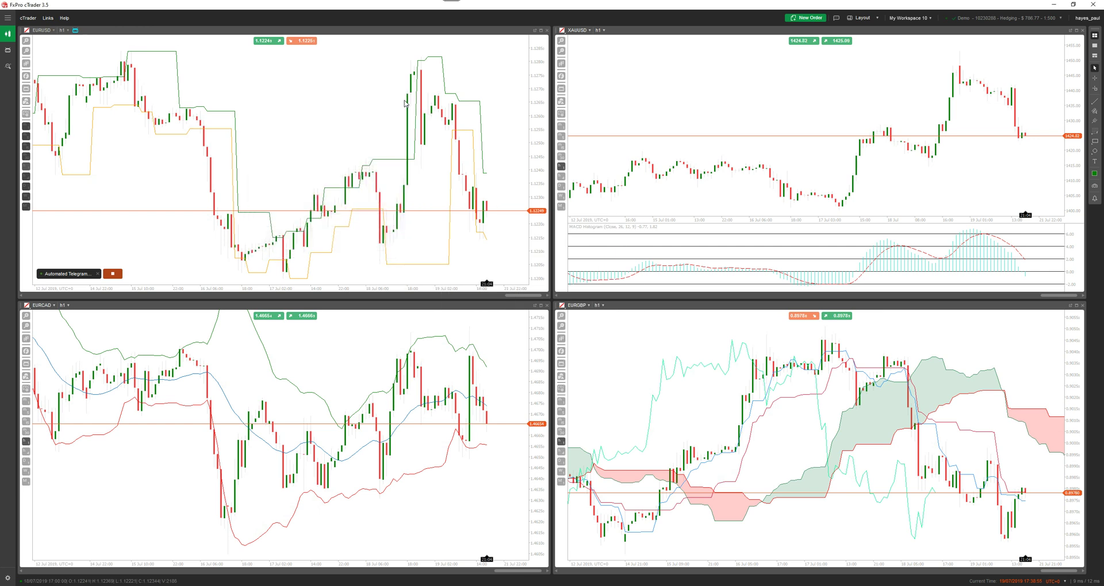
pyautogui.click(113, 275)
pyautogui.moveTo(501, 212); pyautogui.dragTo(295, 87)
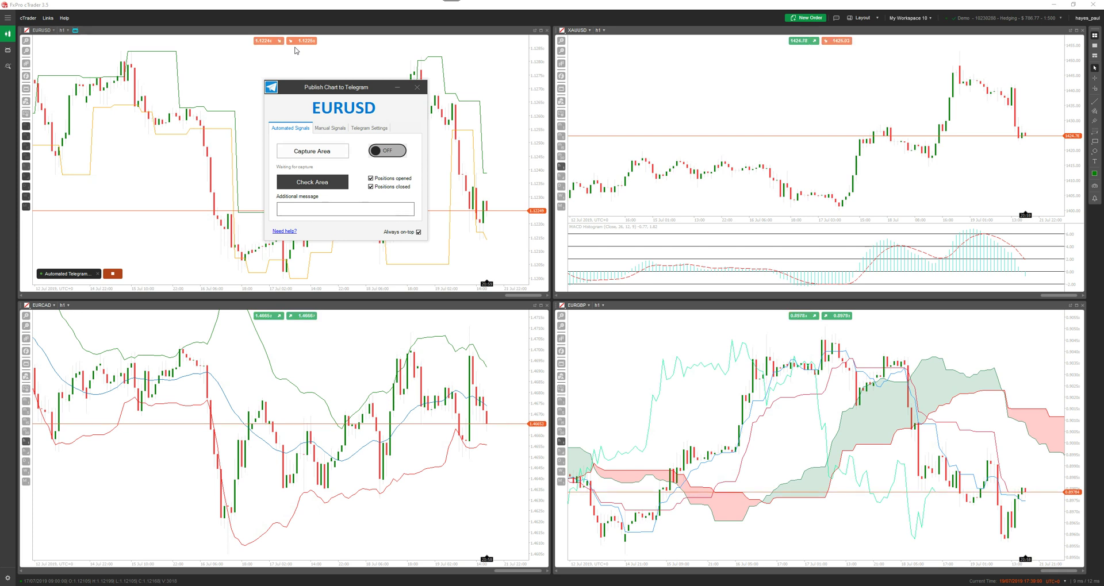
pyautogui.moveTo(328, 88); pyautogui.dragTo(672, 95)
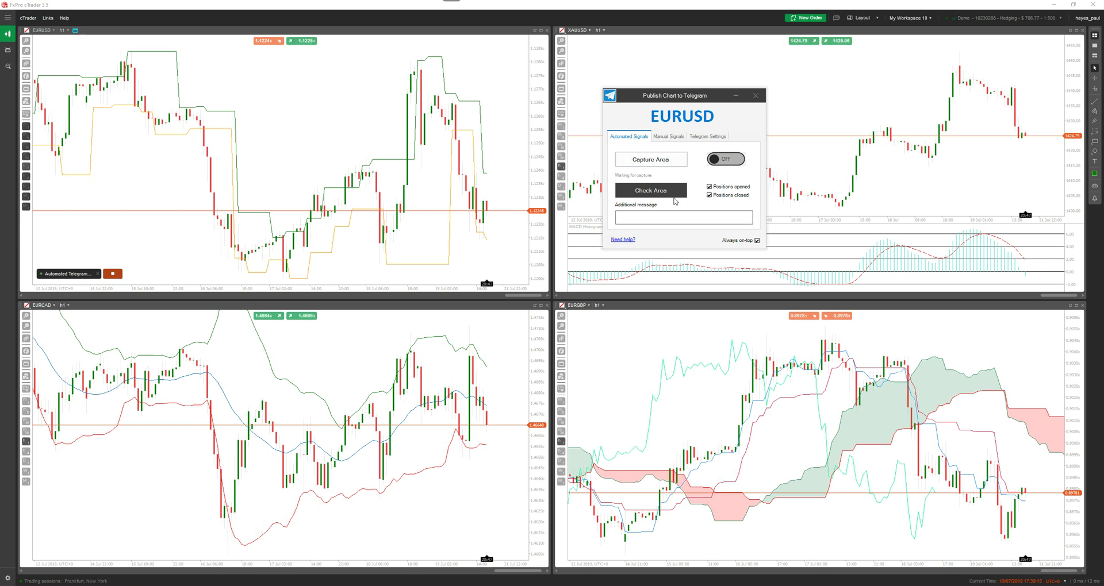
pyautogui.click(670, 139)
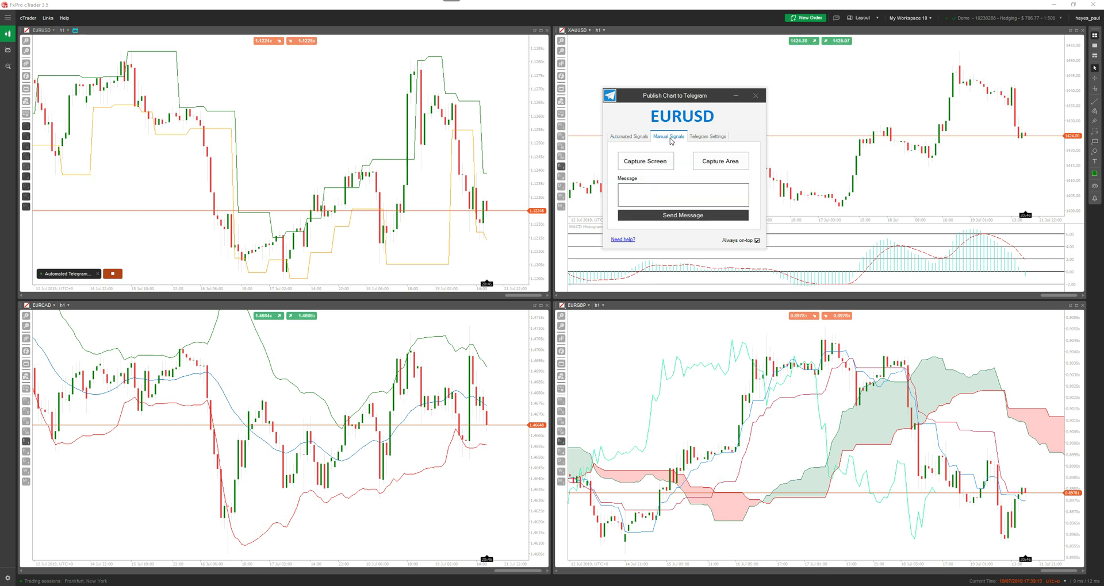
pyautogui.click(709, 138)
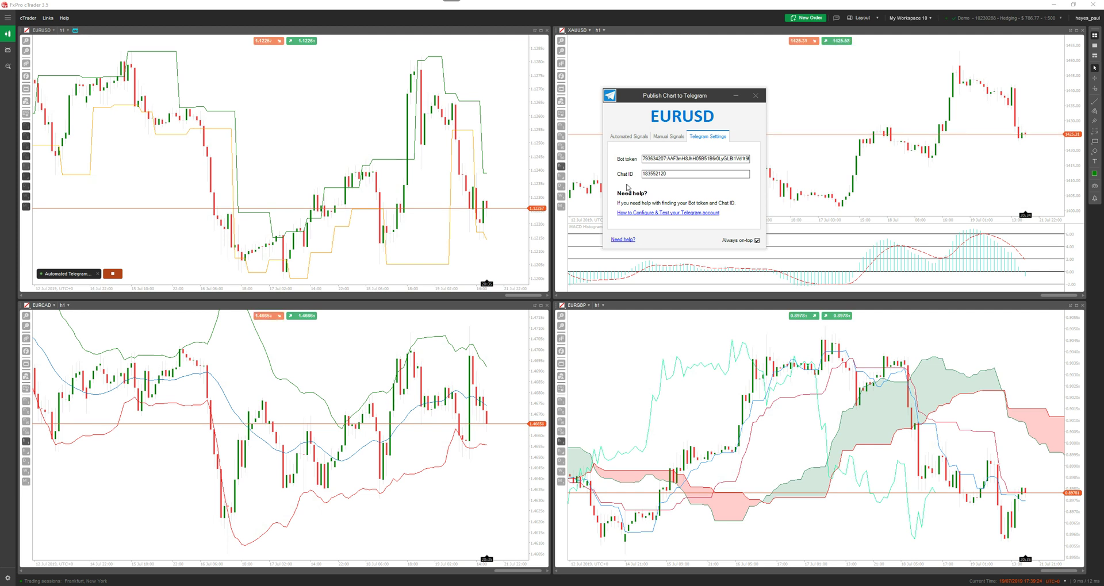
pyautogui.click(629, 136)
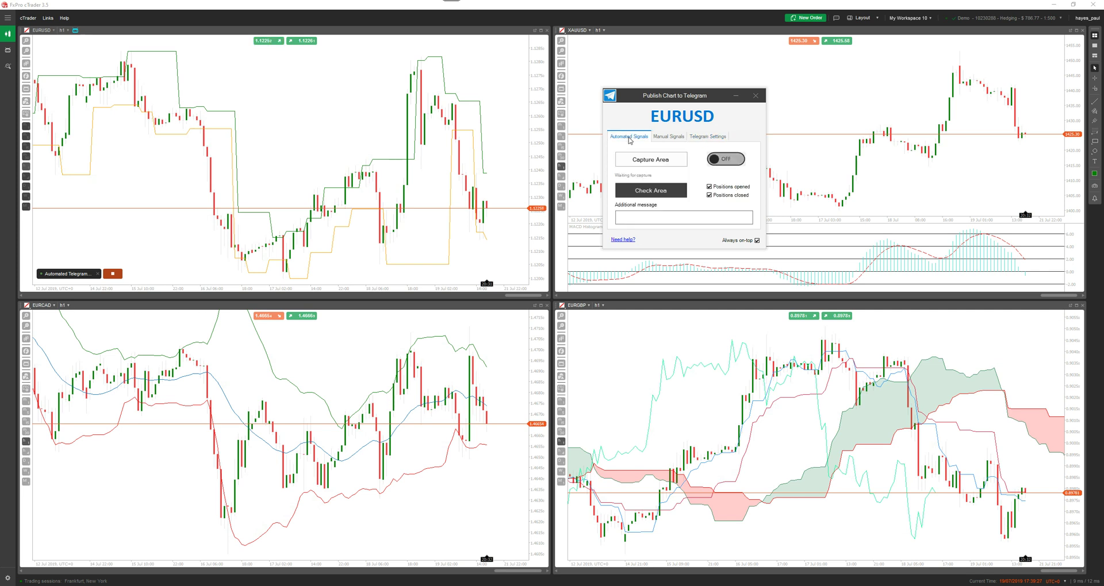
pyautogui.click(757, 241)
pyautogui.click(826, 204)
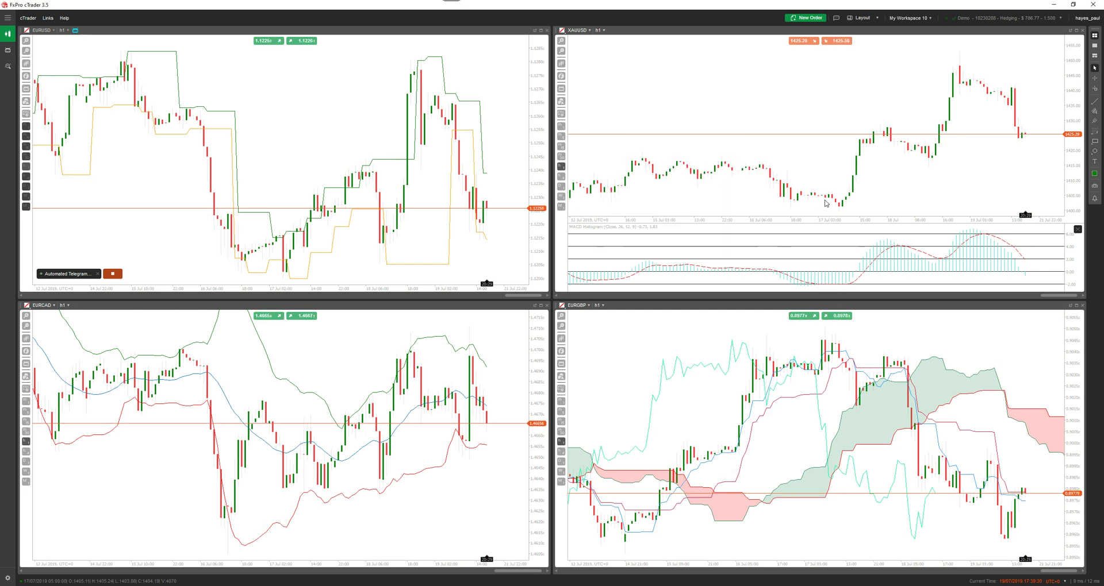
pyautogui.moveTo(412, 585)
pyautogui.click(458, 555)
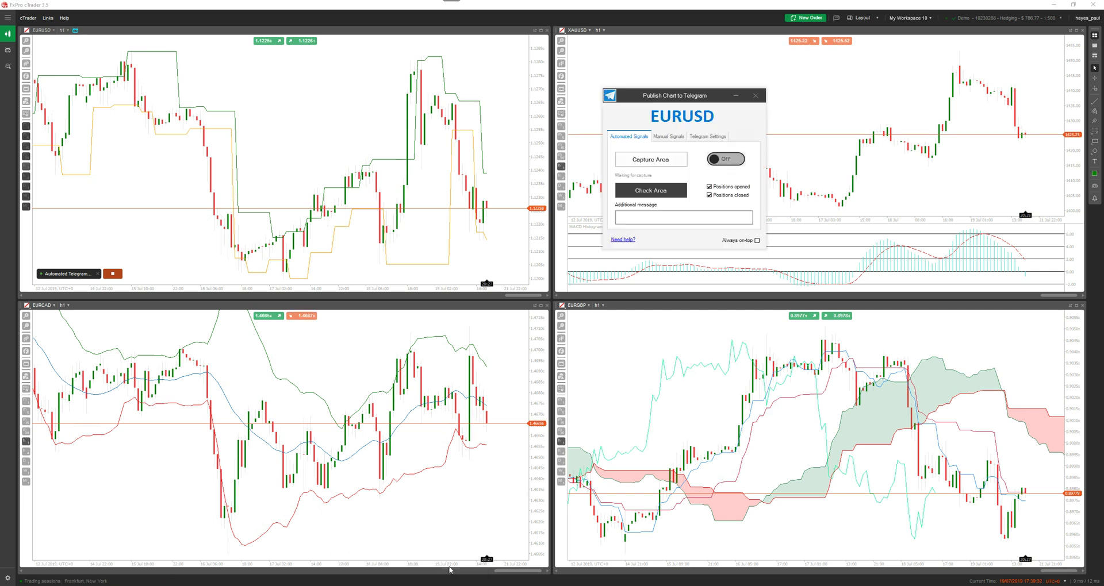
pyautogui.click(756, 240)
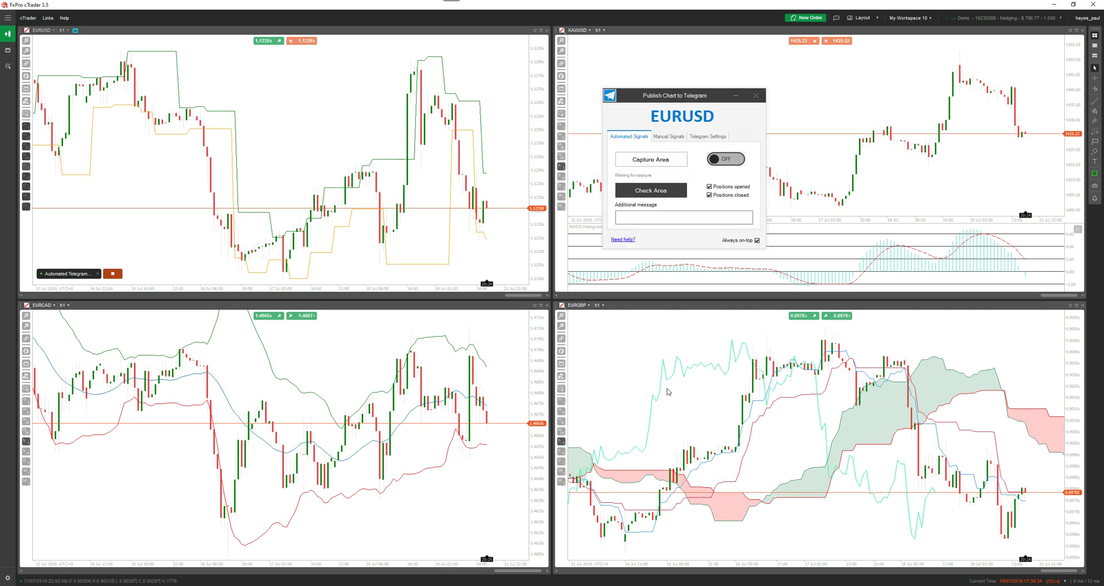
pyautogui.moveTo(692, 97); pyautogui.dragTo(679, 70)
# Step: Send a full-screen capture to Telegram and view the received photo in the TelegramTest chat
pyautogui.click(666, 111)
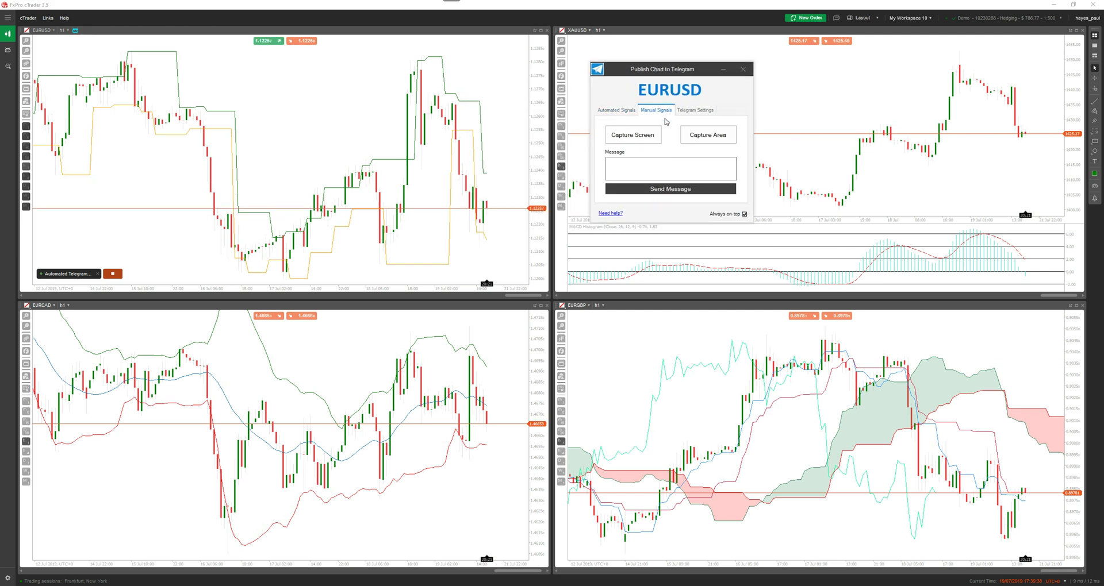
pyautogui.click(637, 136)
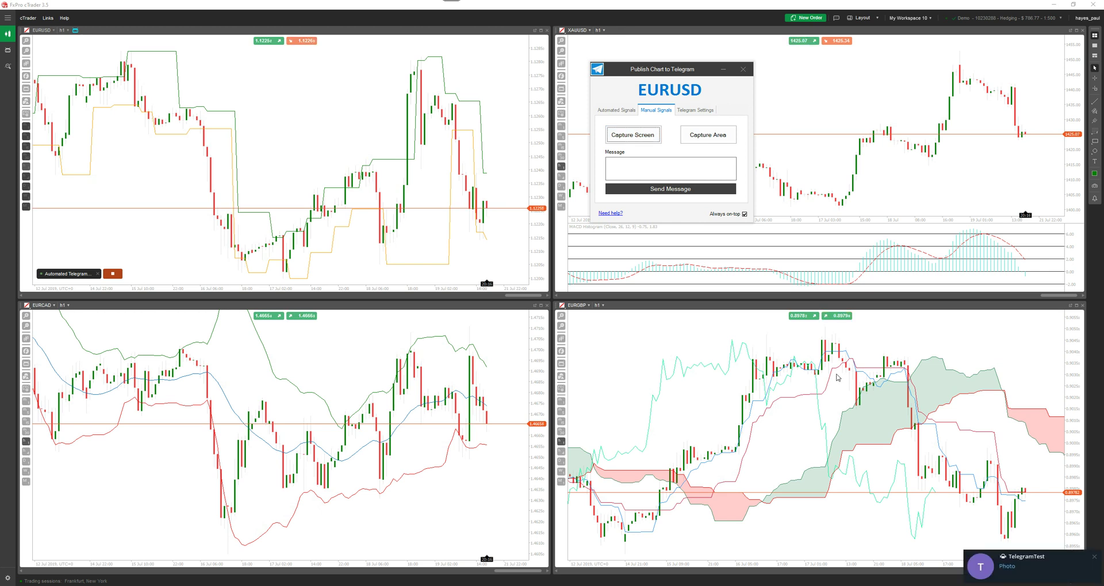
pyautogui.click(1017, 562)
pyautogui.click(733, 507)
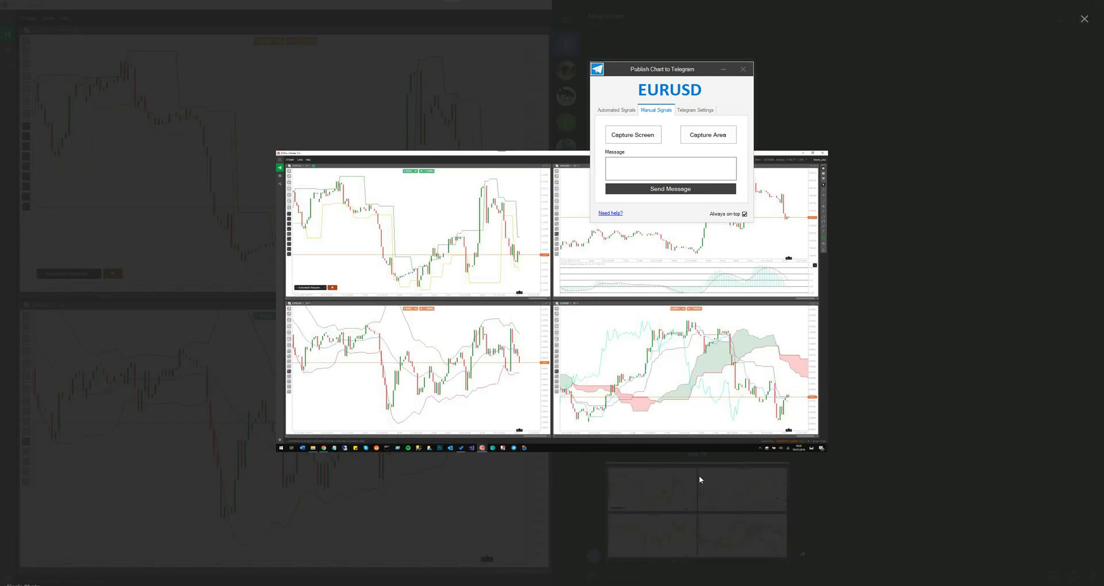
pyautogui.click(1083, 20)
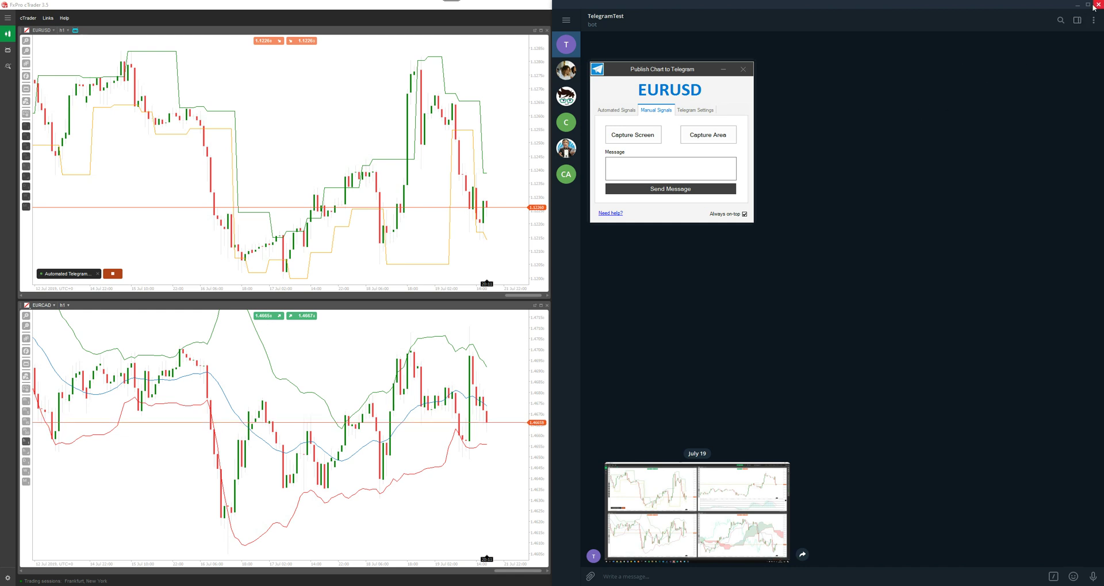
pyautogui.click(1080, 5)
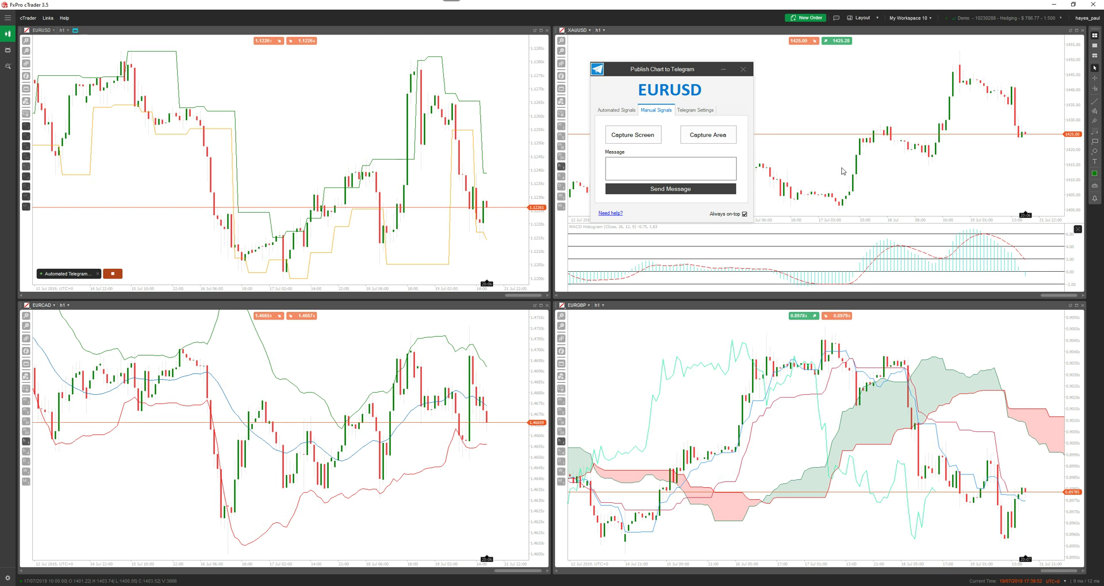
# Step: Capture an outlined section of the EURUSD chart, send it, and check it in Telegram
pyautogui.click(692, 140)
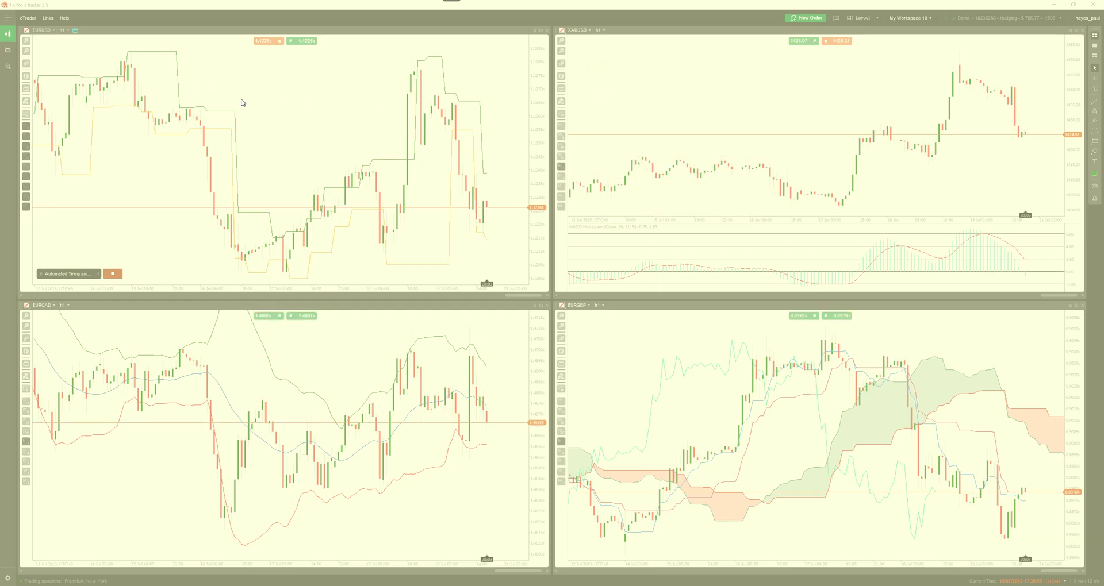
pyautogui.moveTo(322, 61); pyautogui.dragTo(545, 275)
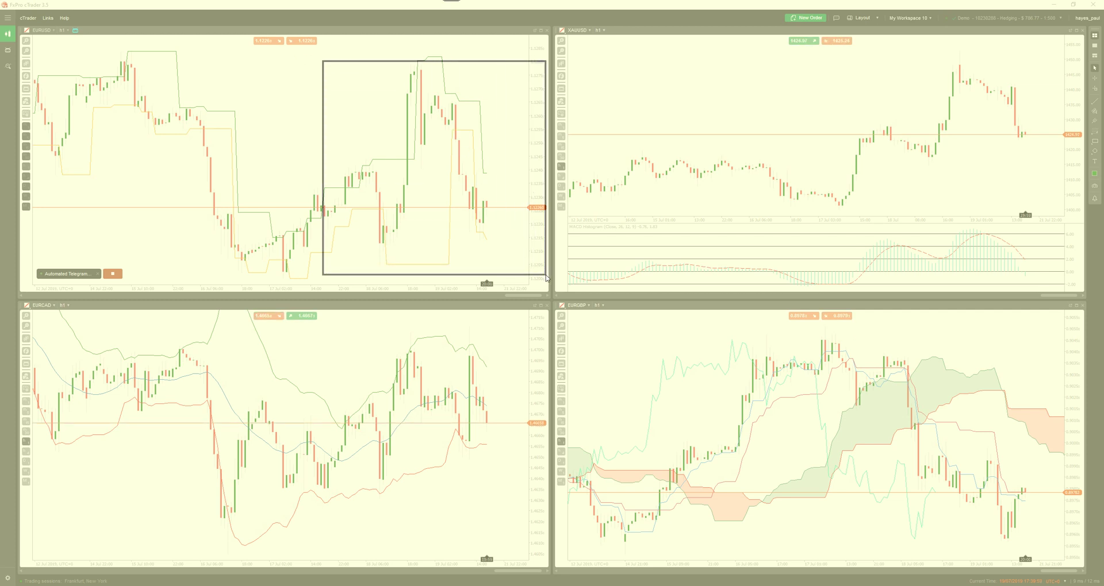
pyautogui.click(444, 171)
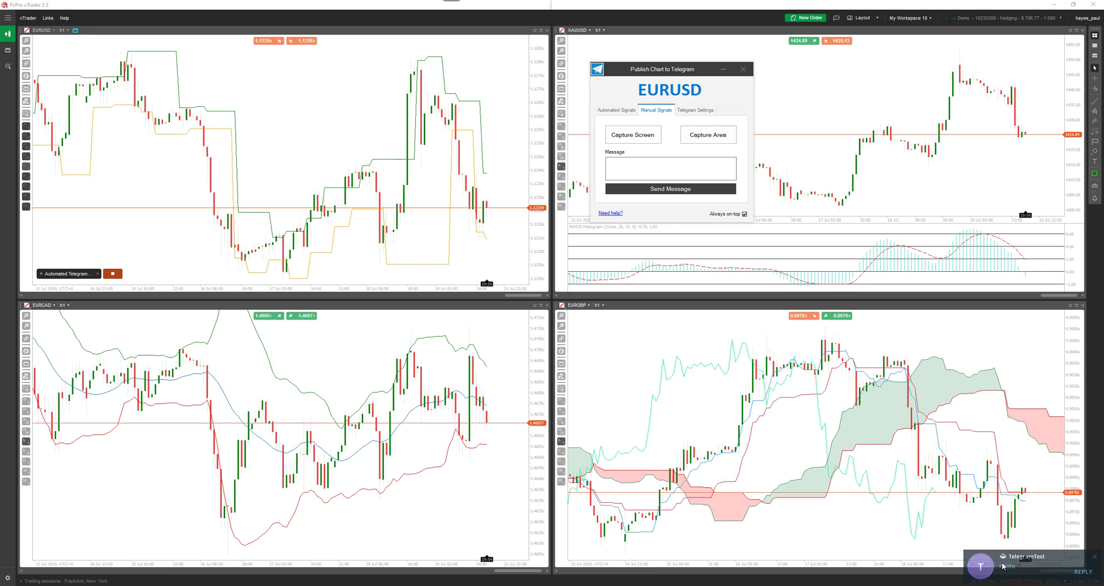
pyautogui.click(1004, 581)
pyautogui.click(755, 478)
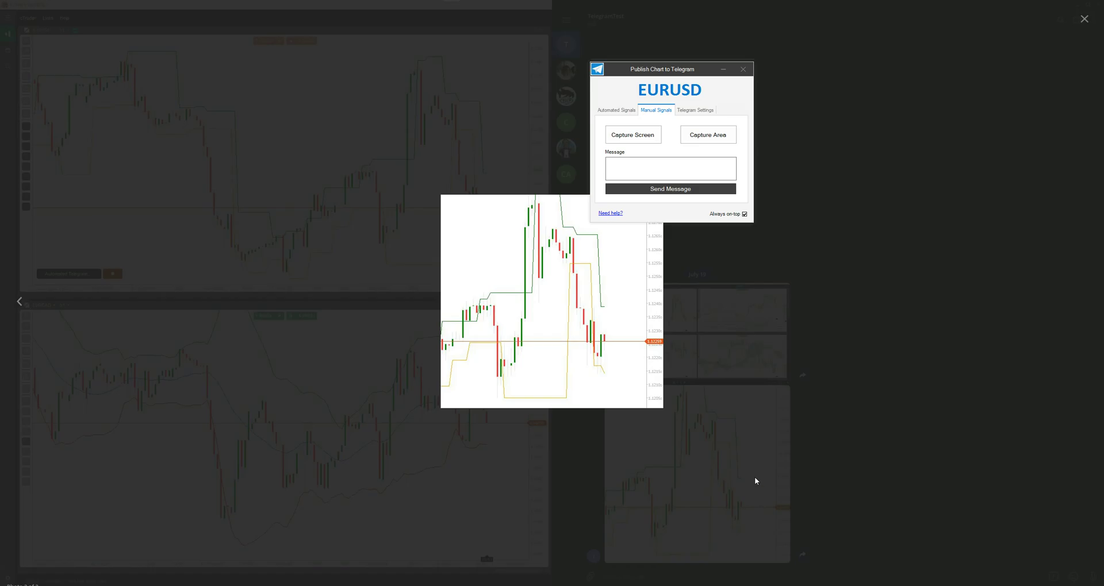
pyautogui.click(1084, 19)
# Step: Type 'hello fred' in the Manual Signals message box and send it to Telegram
pyautogui.click(1094, 5)
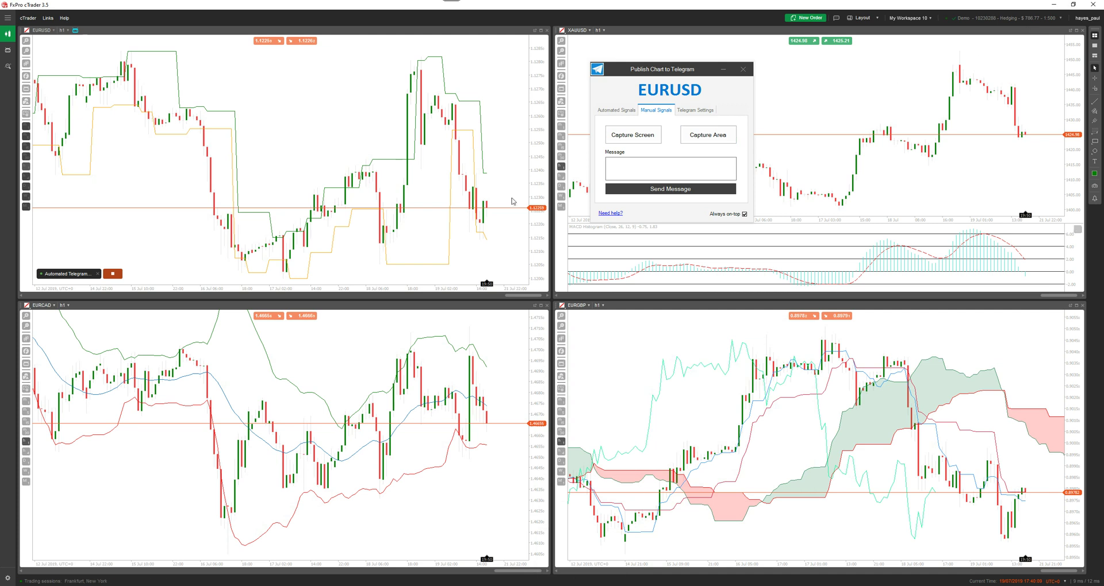
pyautogui.click(635, 169)
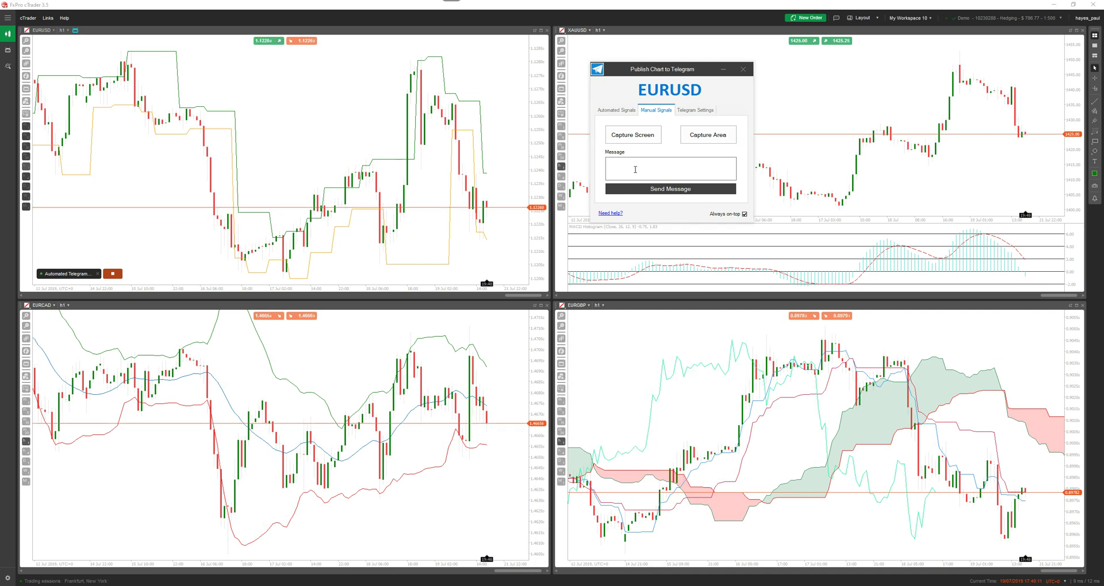
pyautogui.click(635, 169)
pyautogui.write('hello fred')
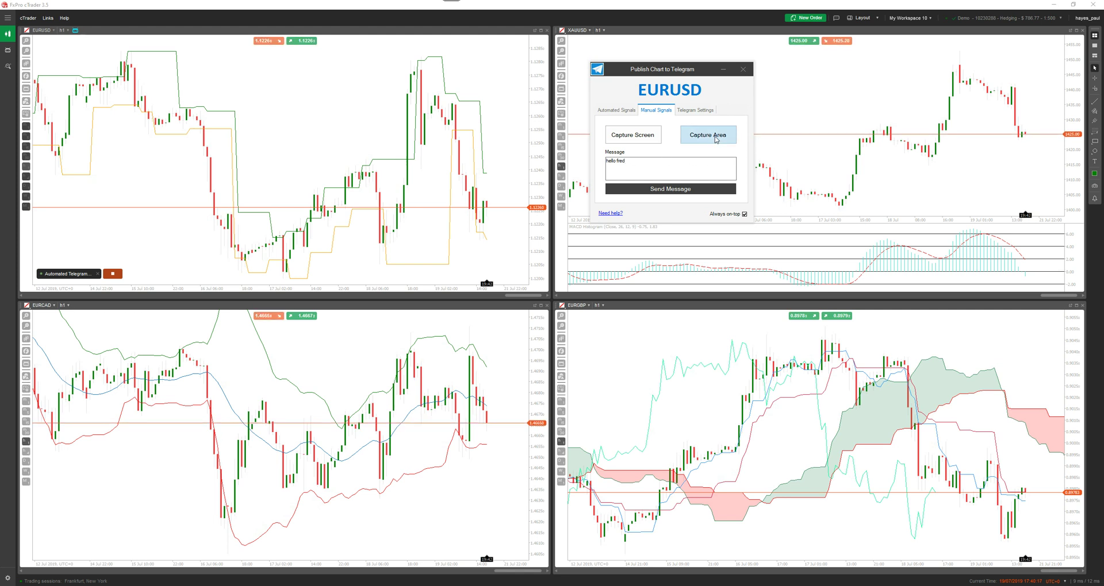
pyautogui.click(671, 189)
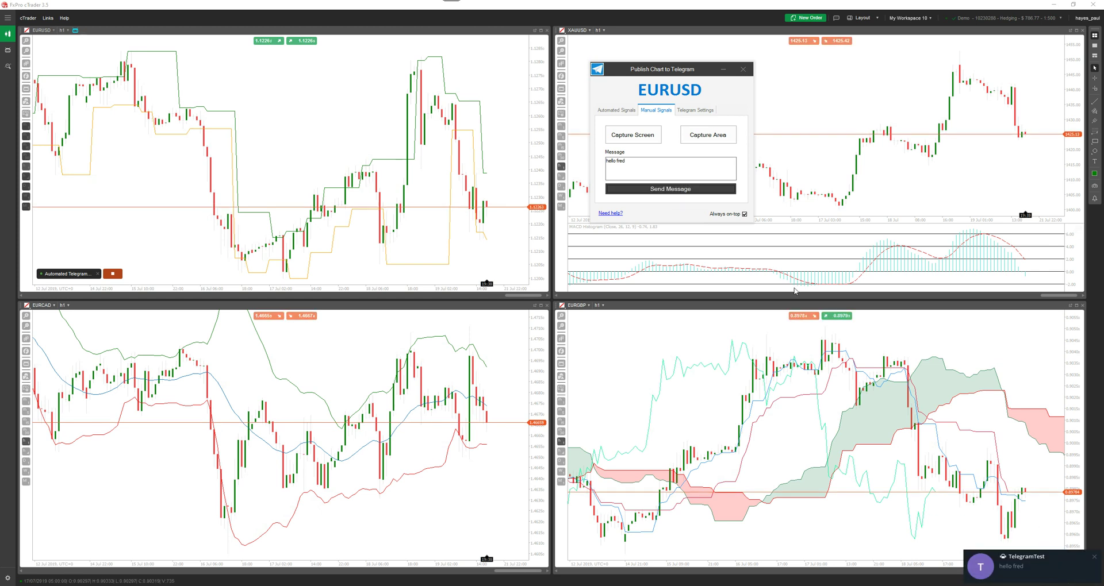
# Step: Select the message text and review the bot token and chat ID settings
pyautogui.moveTo(637, 162); pyautogui.dragTo(586, 164)
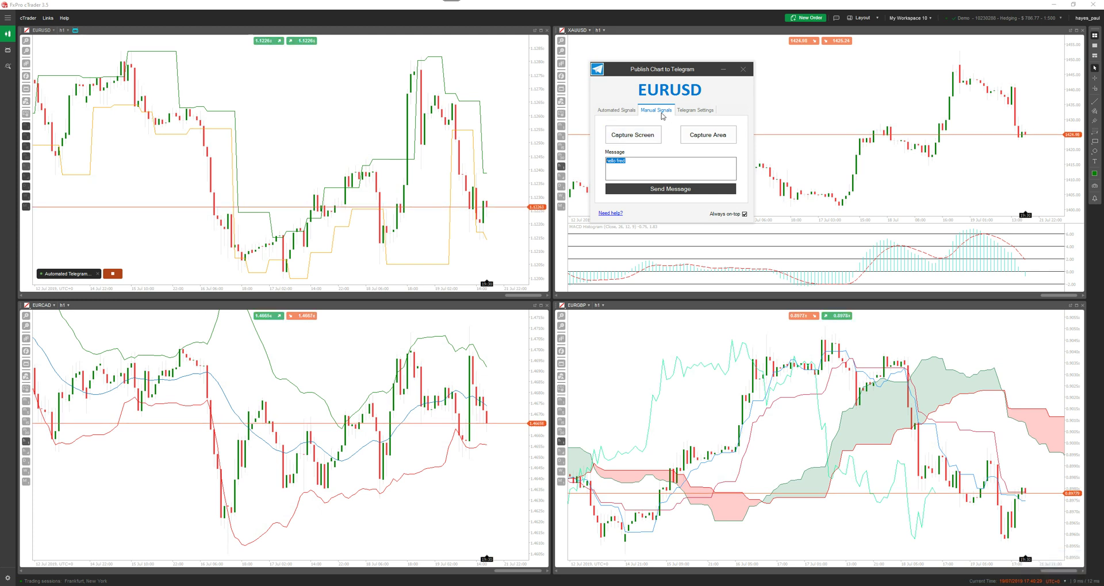
pyautogui.click(702, 111)
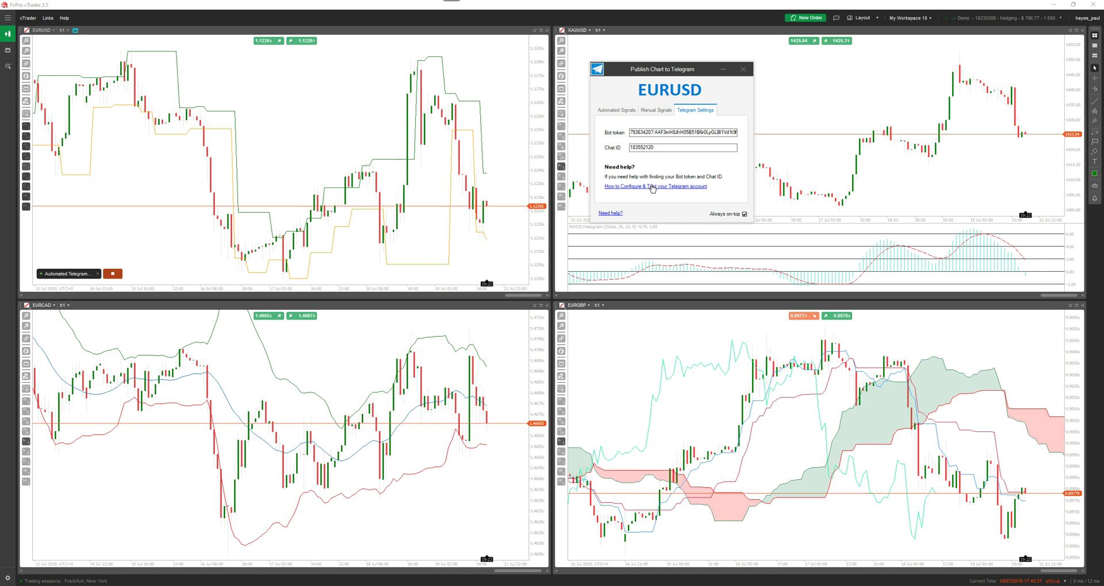
pyautogui.click(656, 109)
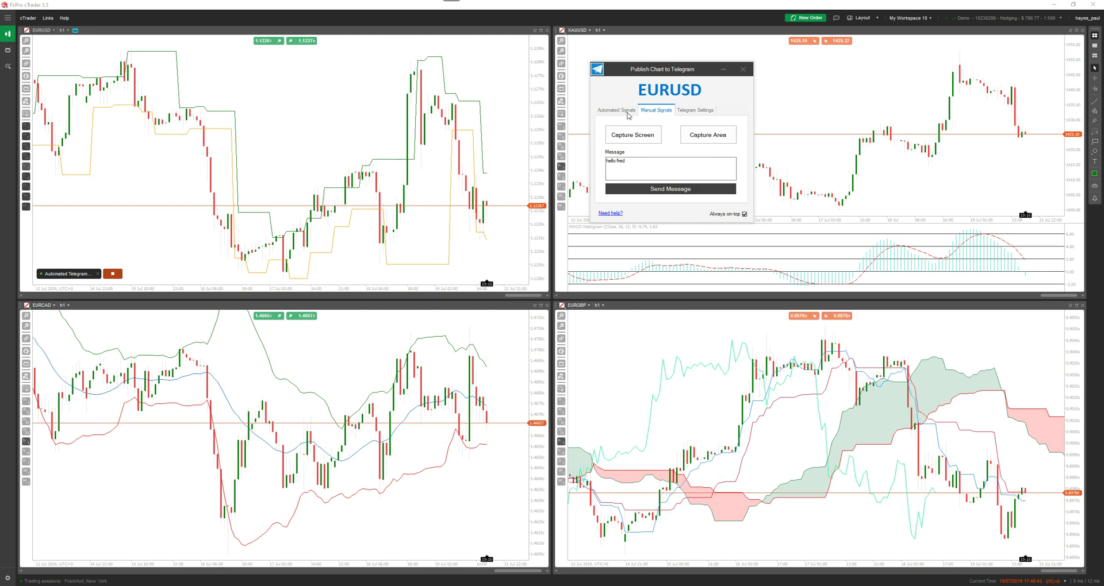
# Step: On Automated Signals, outline the whole EURUSD chart as the capture area and confirm it
pyautogui.click(629, 115)
pyautogui.moveTo(680, 71); pyautogui.dragTo(641, 119)
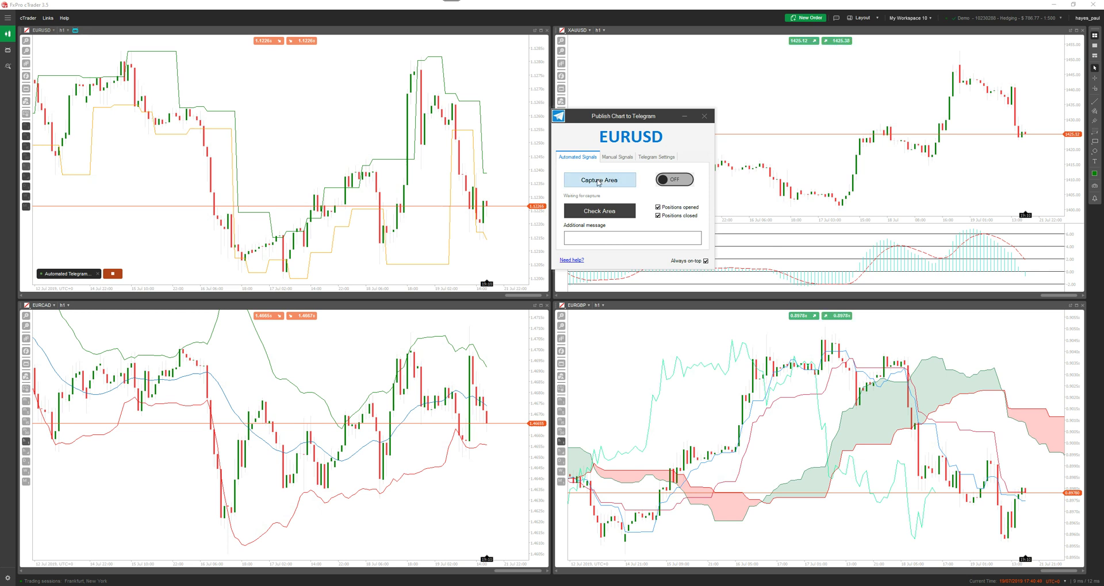
pyautogui.click(598, 181)
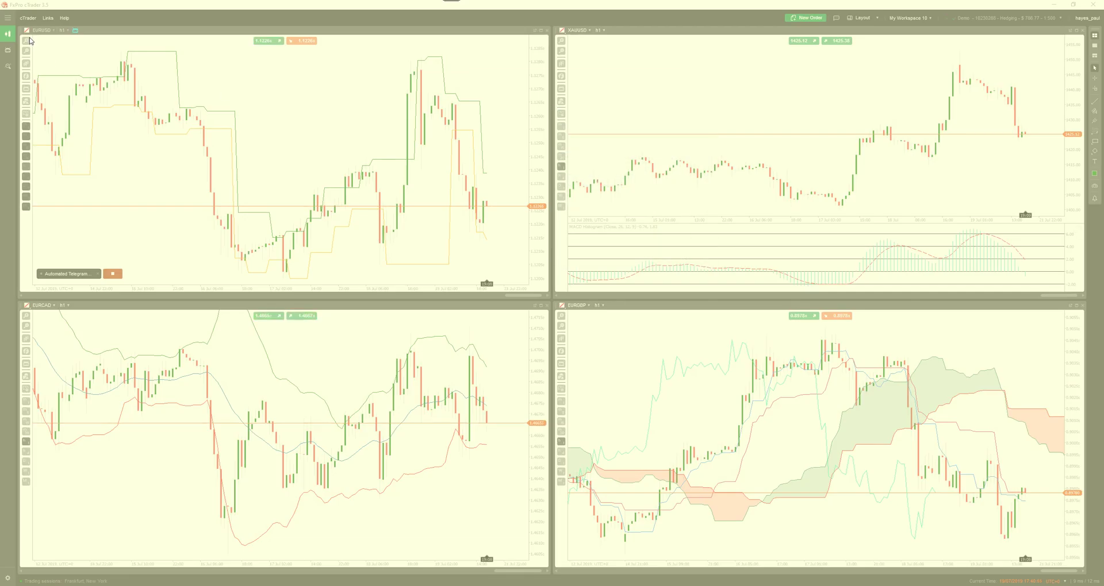
pyautogui.moveTo(19, 26); pyautogui.dragTo(548, 291)
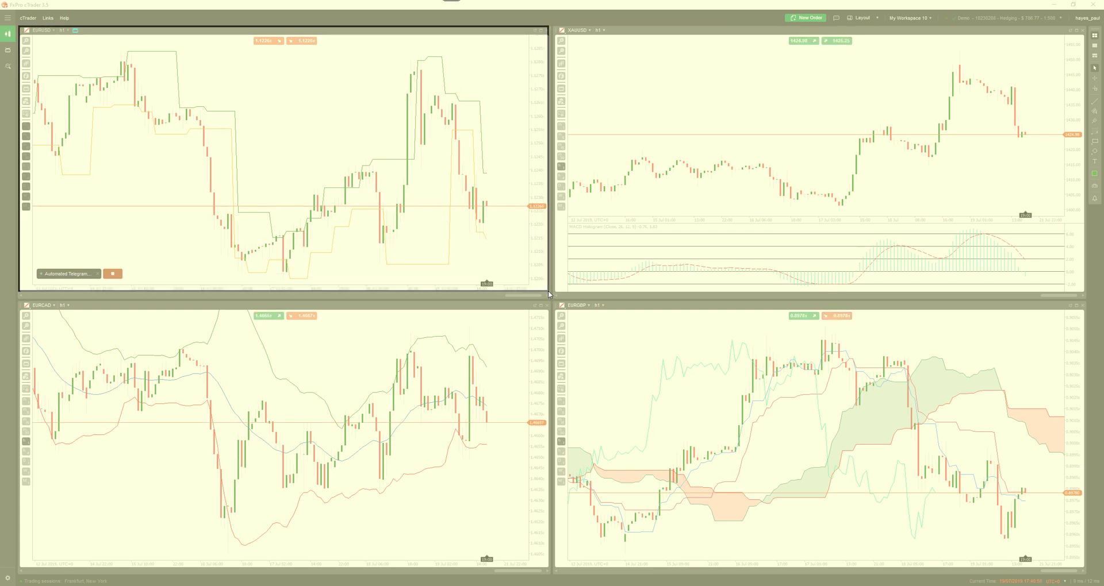
pyautogui.click(331, 173)
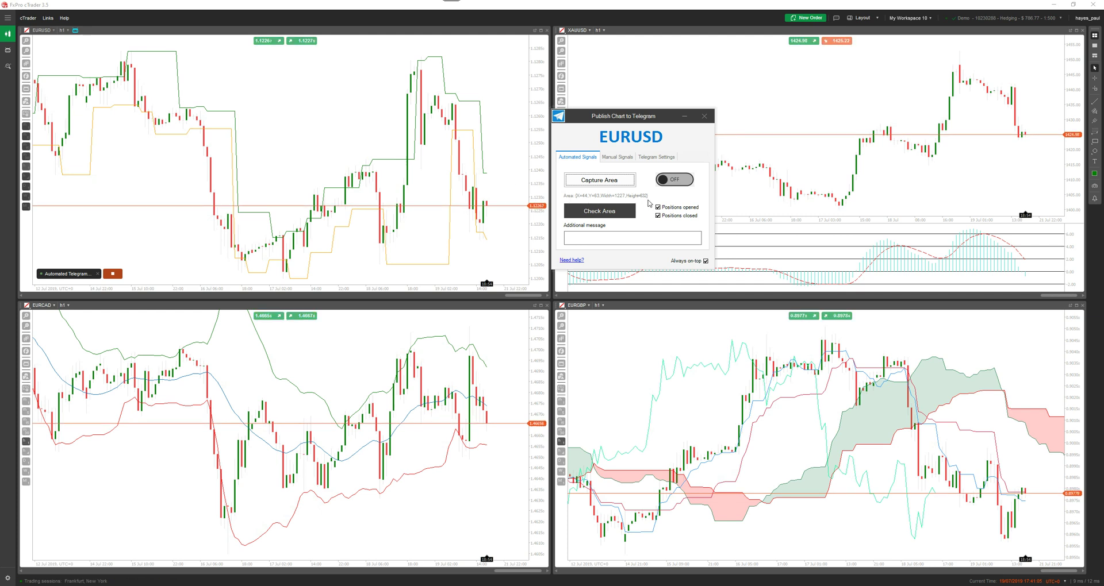
# Step: Enable posting on closed positions and add the caption 'watch out for news events'
pyautogui.click(612, 212)
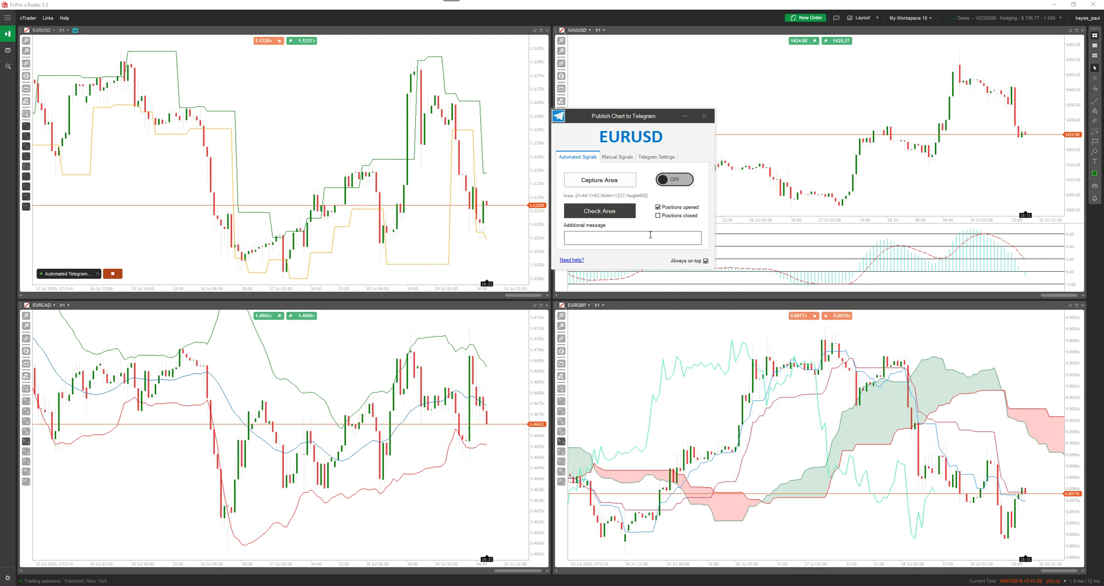
pyautogui.click(659, 217)
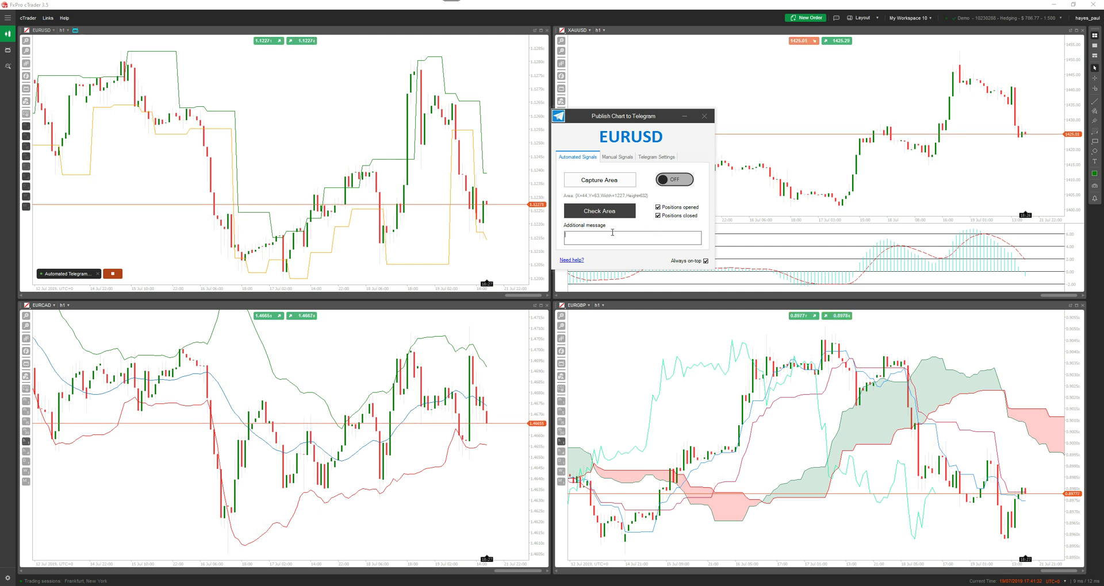
pyautogui.write('watch out for news ')
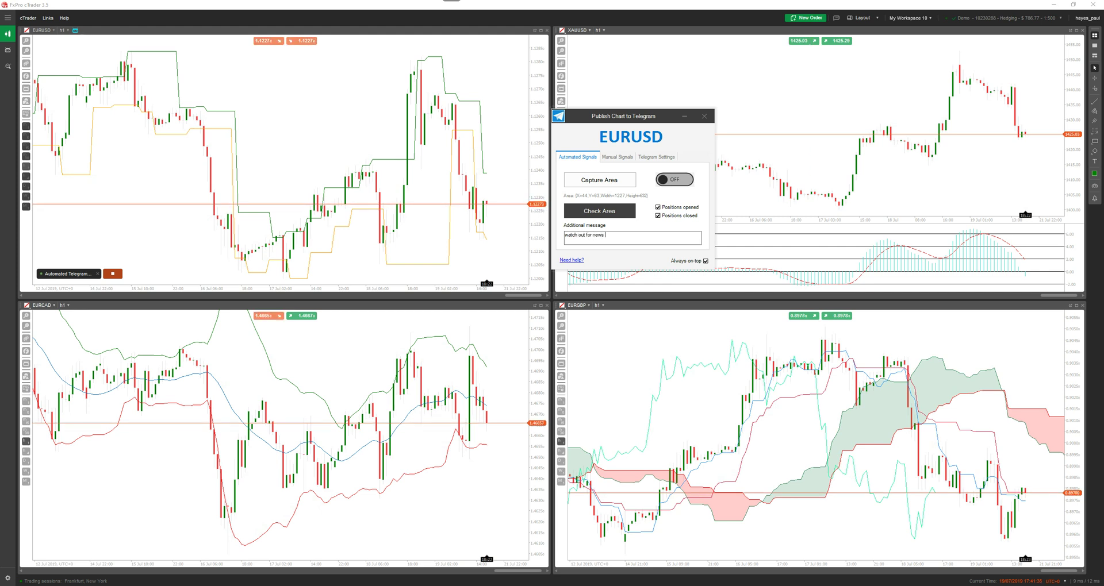
pyautogui.write('events')
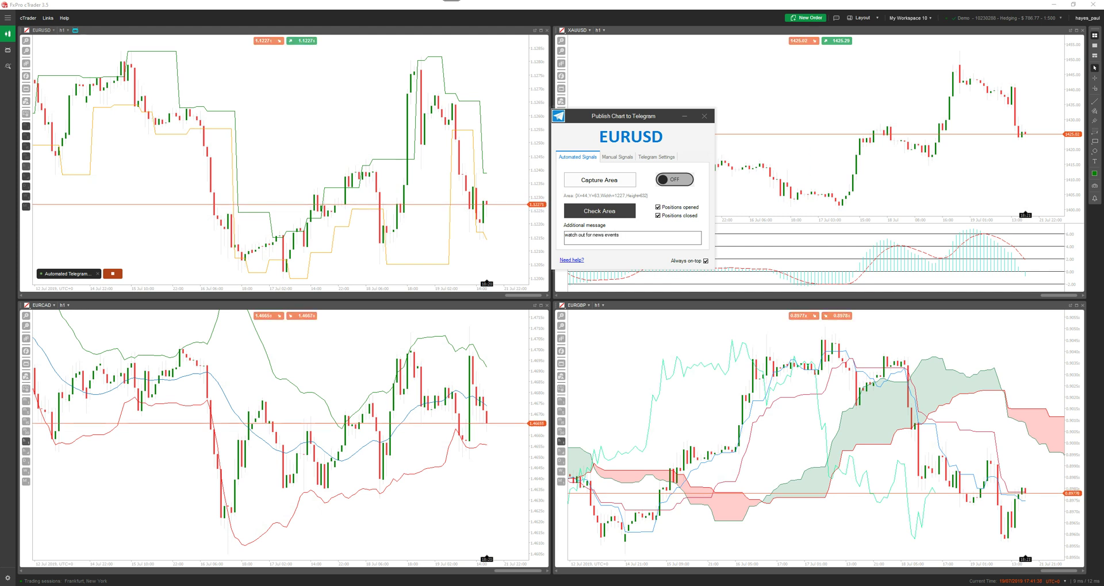
pyautogui.click(623, 215)
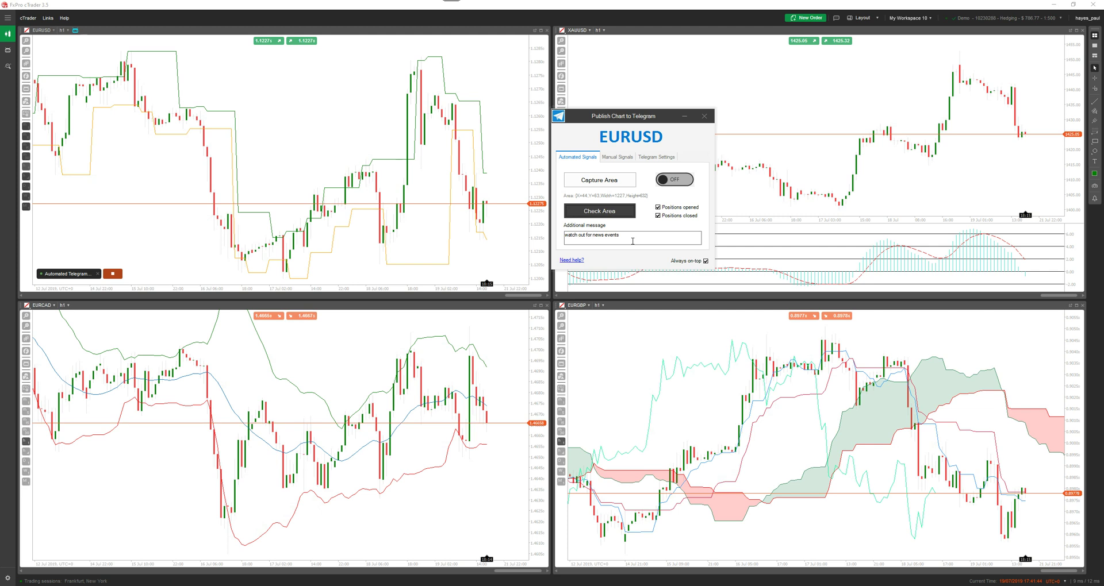
# Step: Switch automated Telegram posting ON, move the panel up-right, and right-click the EURUSD chart
pyautogui.click(684, 181)
pyautogui.moveTo(585, 121); pyautogui.dragTo(609, 97)
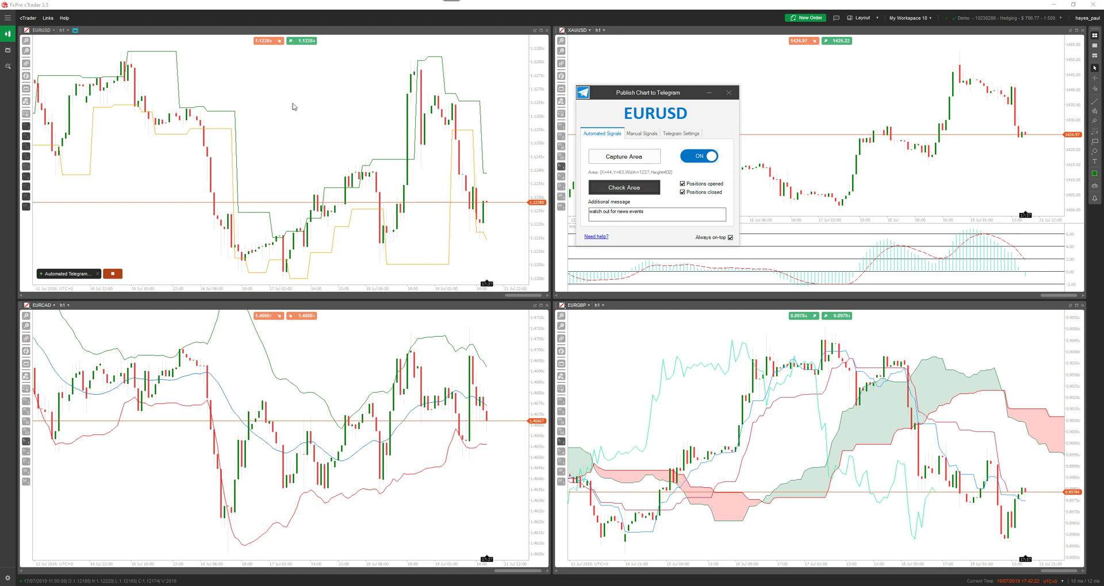
pyautogui.rightClick(264, 133)
# Step: Place a 1k EURUSD market buy with a 20-pip stop loss and 15-pip take profit
pyautogui.click(213, 141)
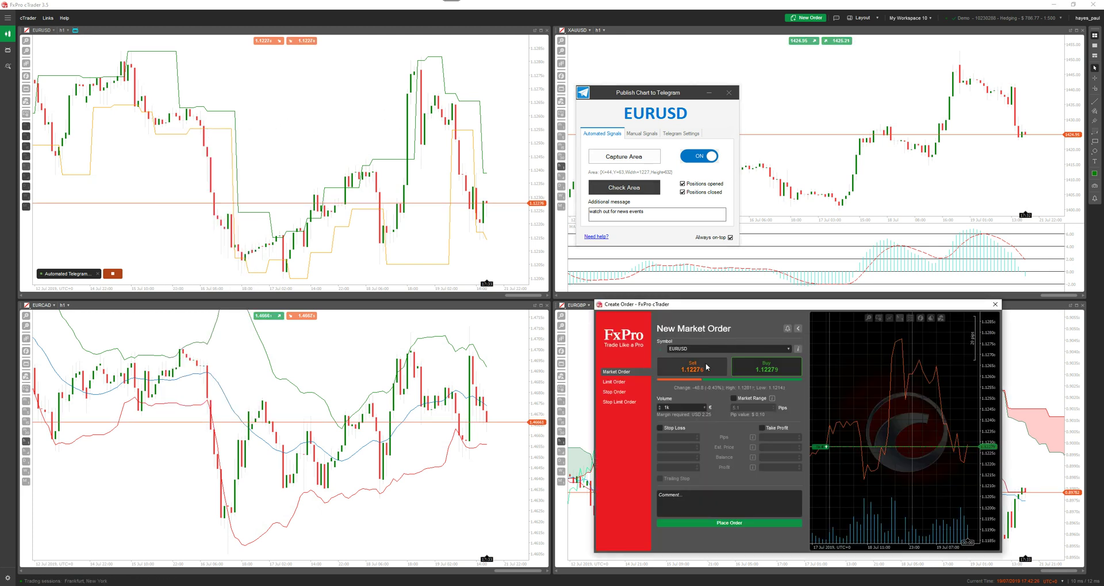
pyautogui.click(659, 428)
pyautogui.click(762, 428)
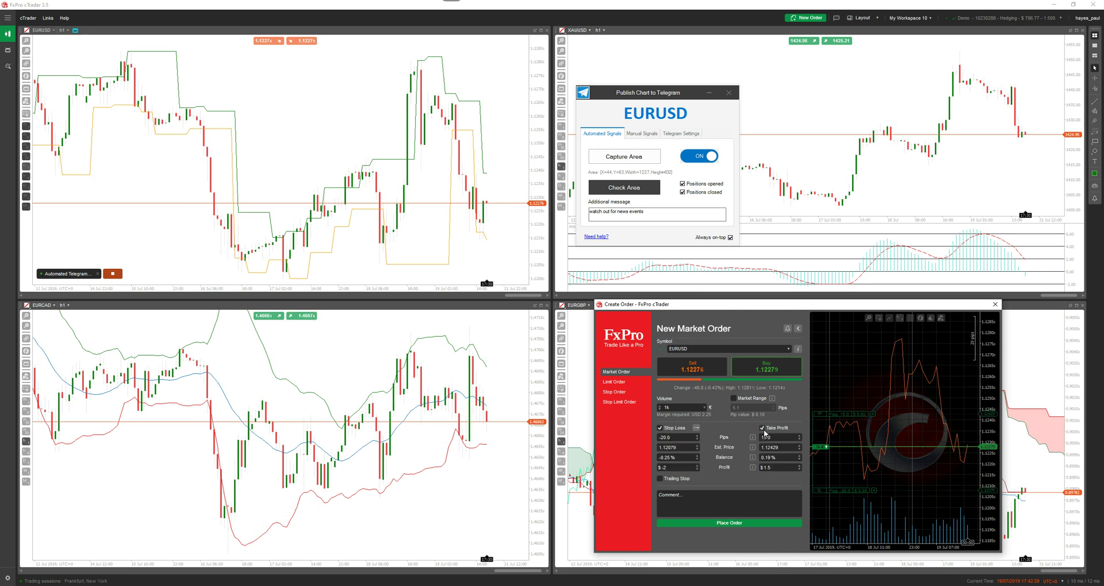
pyautogui.click(726, 524)
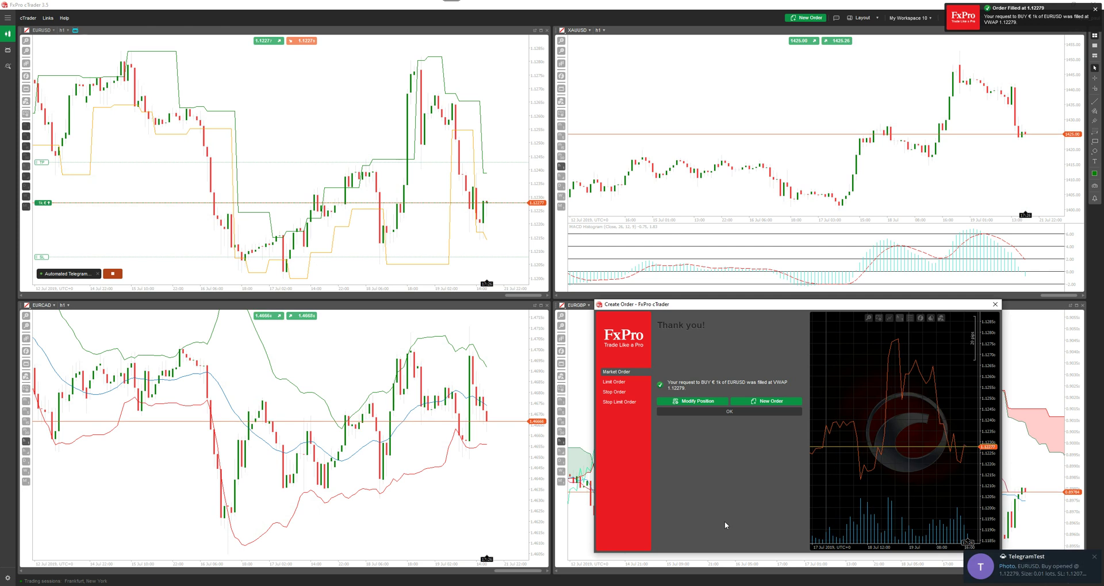
# Step: View the auto-posted EURUSD buy chart and caption full size in Telegram, then hide Telegram
pyautogui.click(1005, 571)
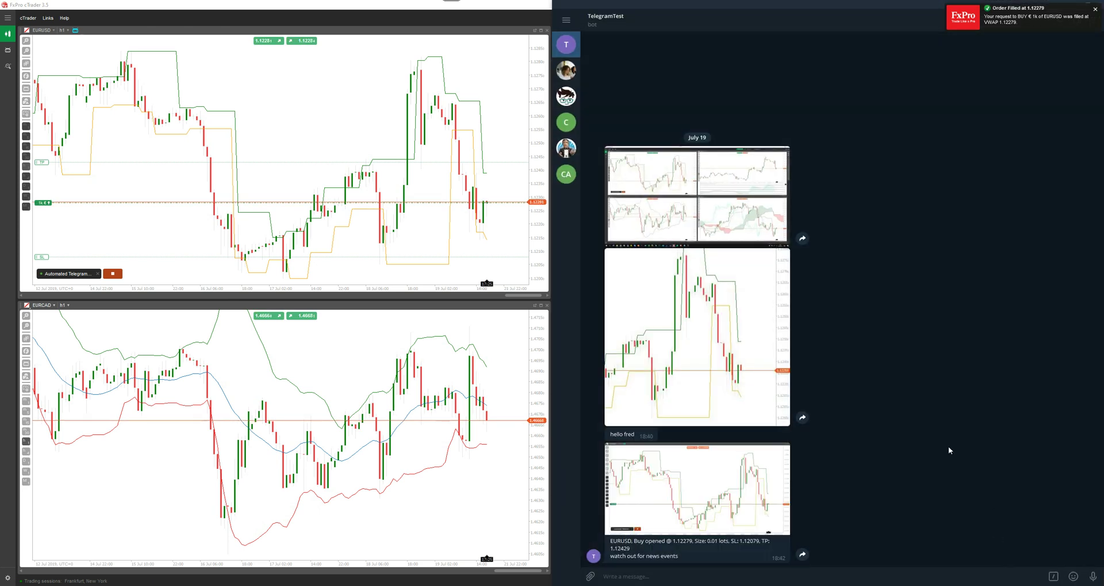
pyautogui.click(758, 508)
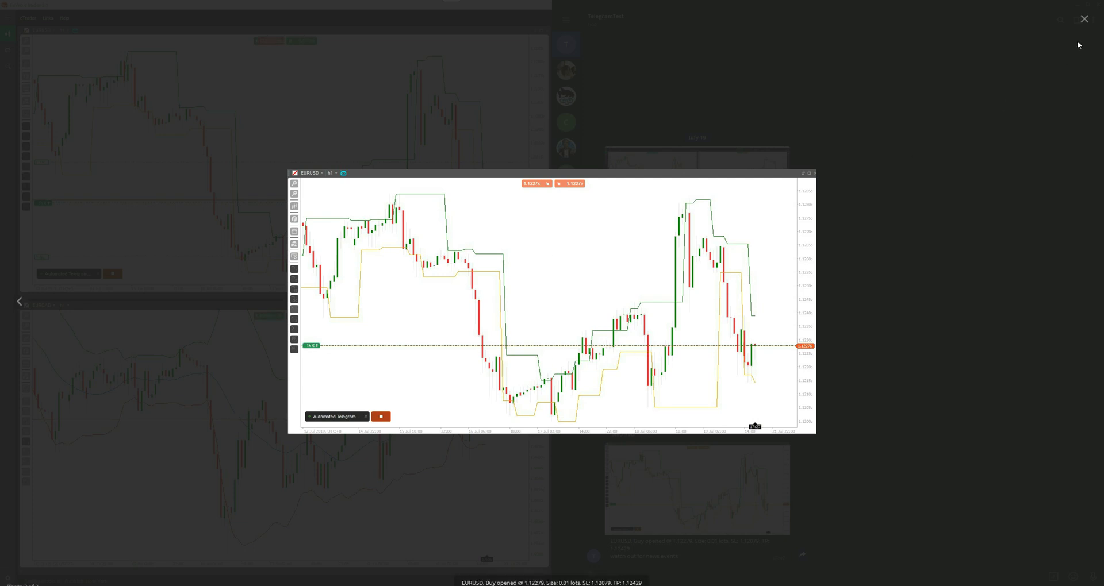
pyautogui.click(1083, 19)
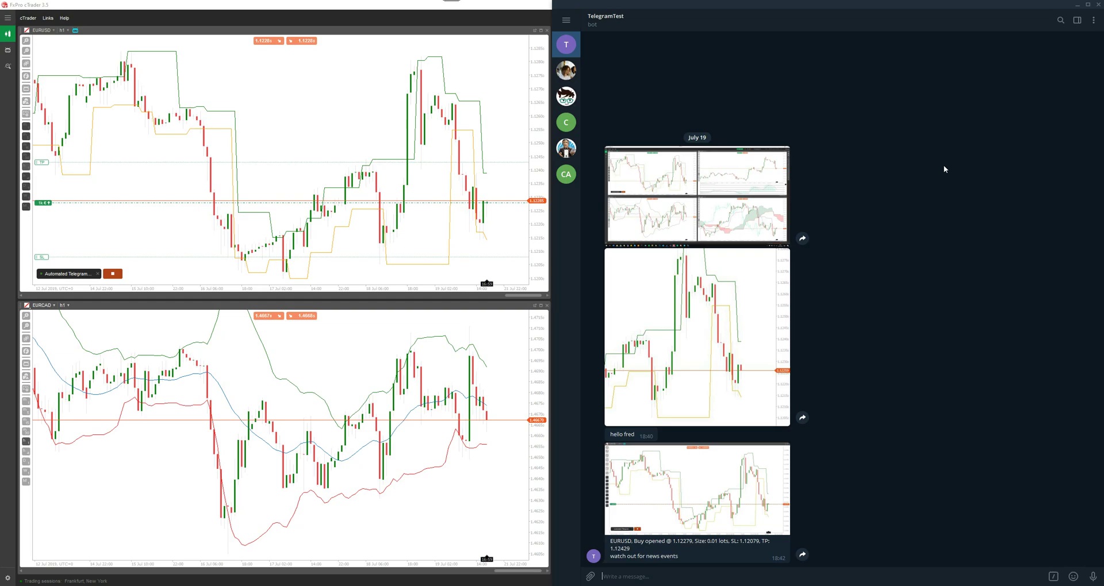
pyautogui.click(1077, 5)
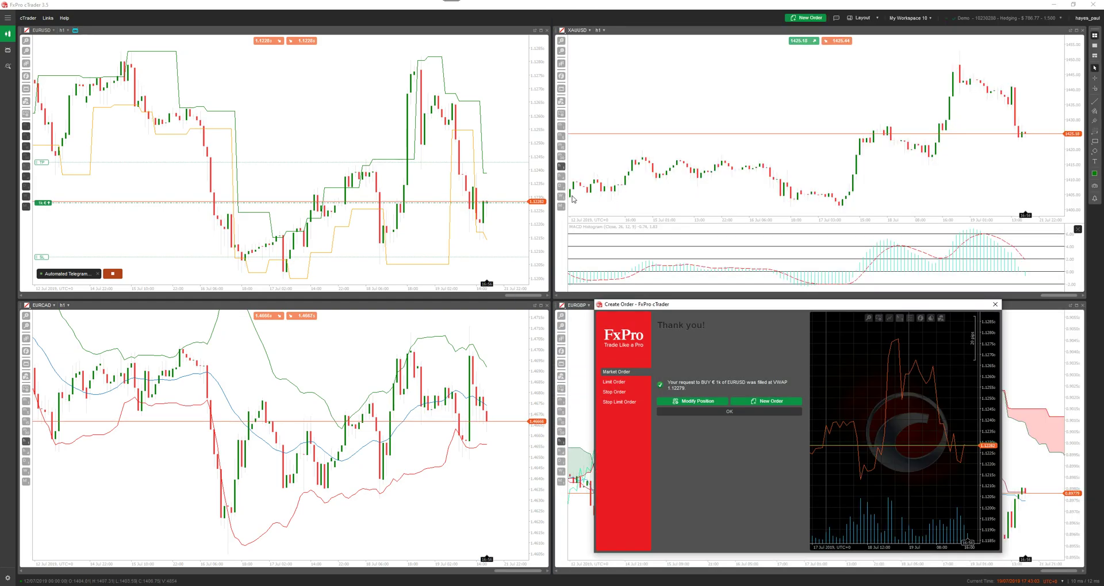
# Step: Dismiss the order confirmation and move the EURUSD Telegram panel onto the EURUSD chart
pyautogui.click(995, 304)
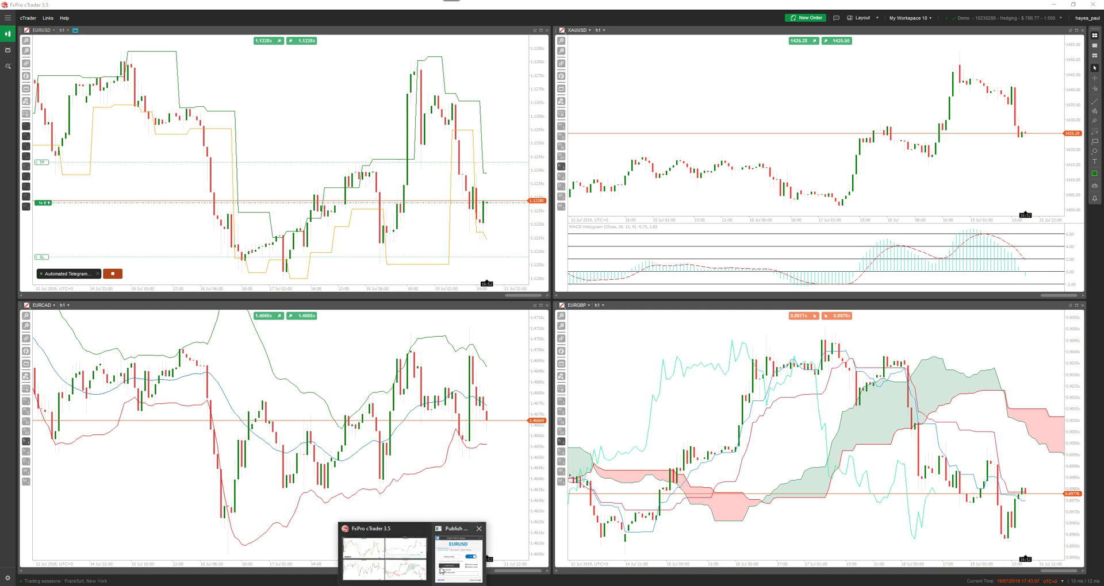
pyautogui.click(457, 552)
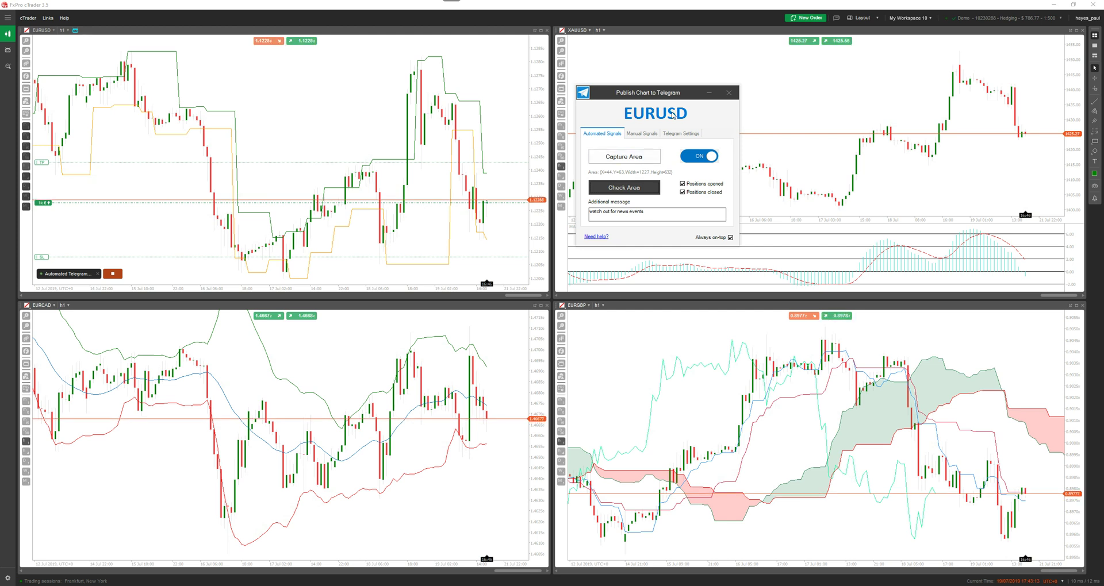
pyautogui.moveTo(626, 103); pyautogui.dragTo(96, 134)
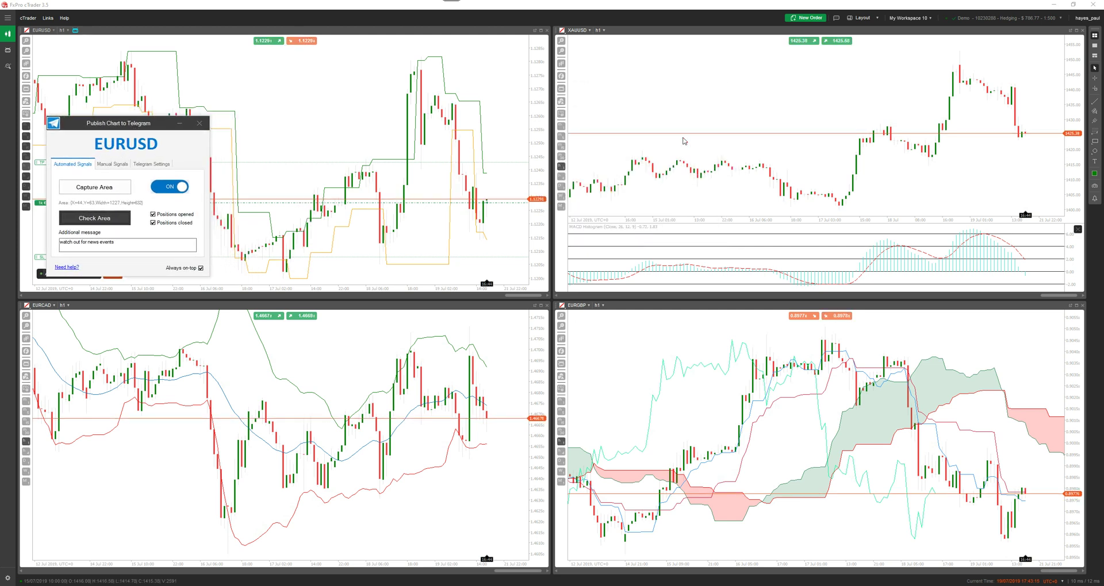
# Step: Add and start the Automated Telegram cBot on XAUUSD, then close the EURUSD panel
pyautogui.click(562, 89)
pyautogui.click(549, 103)
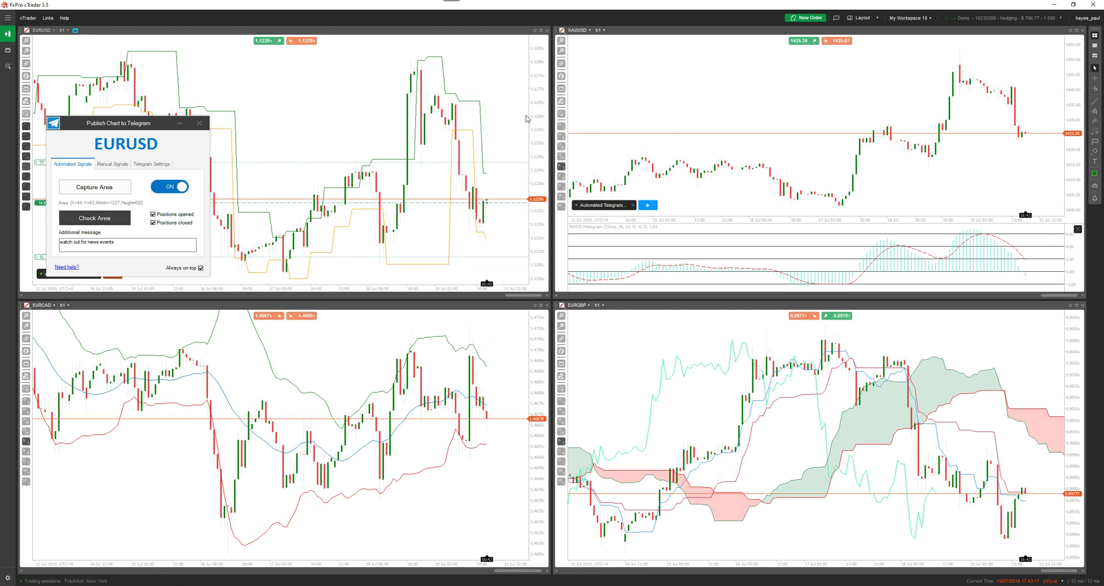
pyautogui.click(648, 206)
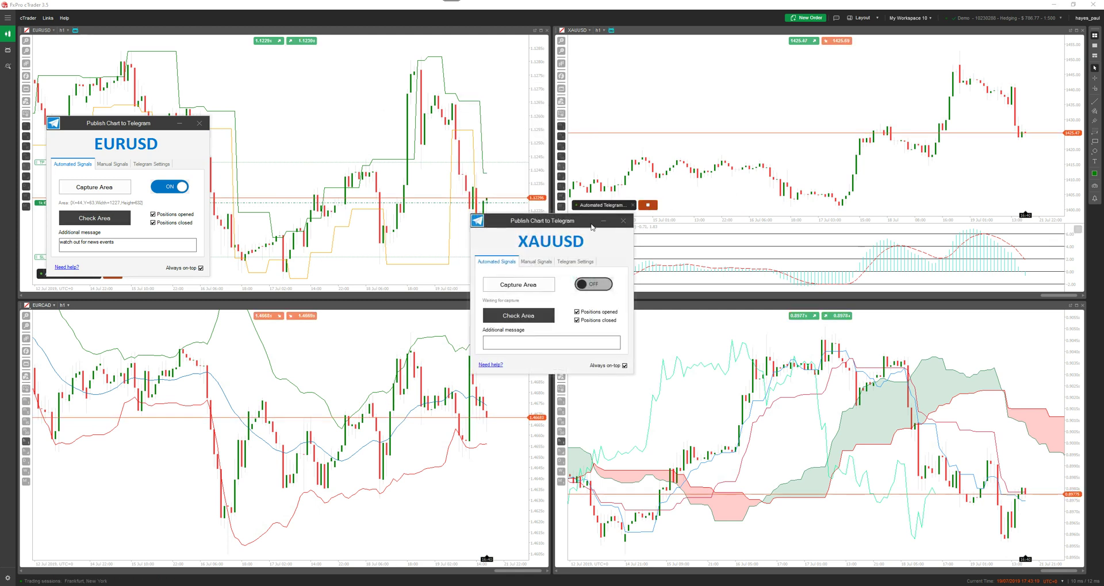
pyautogui.moveTo(589, 224); pyautogui.dragTo(814, 92)
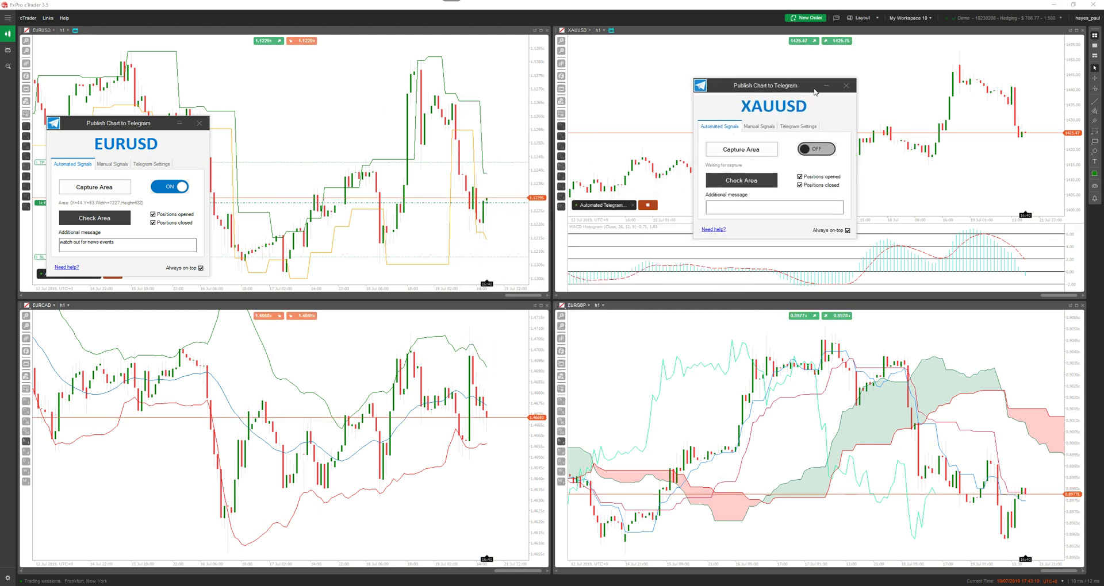
pyautogui.click(135, 129)
pyautogui.moveTo(136, 129); pyautogui.dragTo(166, 96)
pyautogui.click(229, 90)
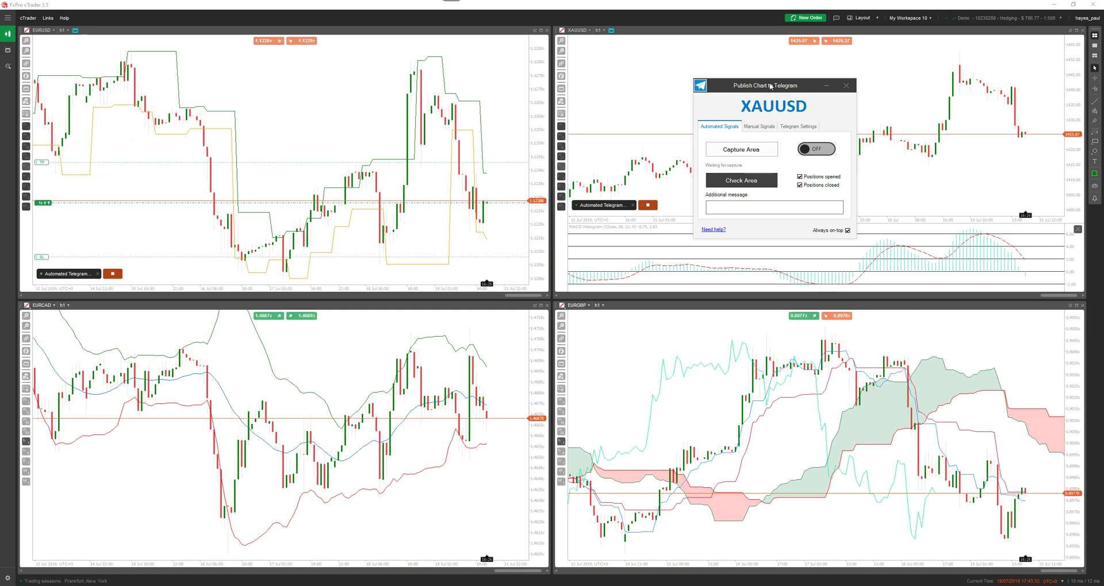
# Step: Outline the recent price action on the right of the XAUUSD chart as capture area
pyautogui.moveTo(771, 87); pyautogui.dragTo(302, 122)
pyautogui.click(257, 181)
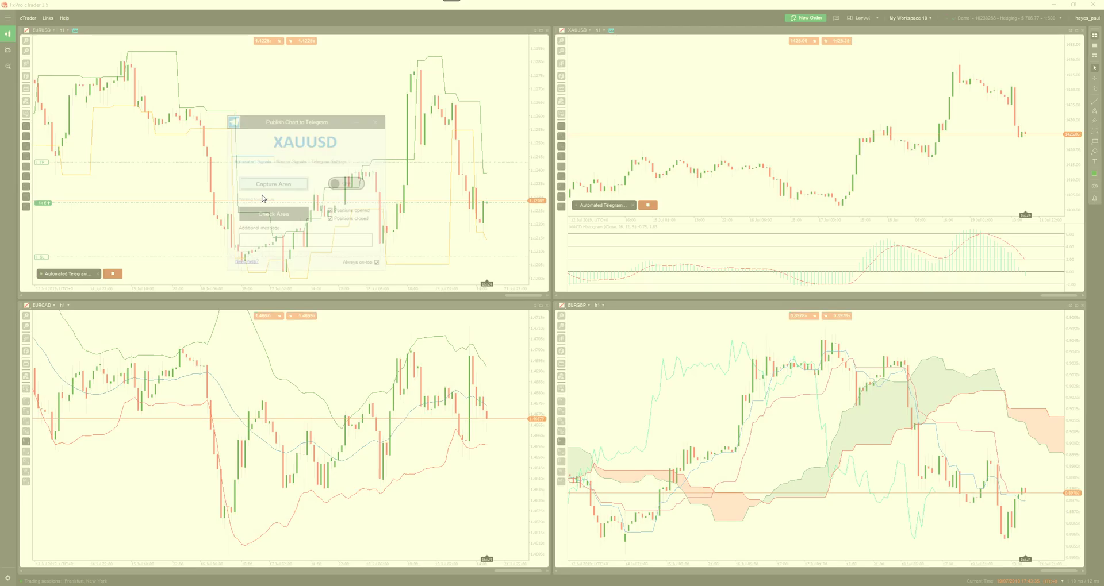
pyautogui.moveTo(569, 39); pyautogui.dragTo(921, 241)
pyautogui.moveTo(875, 212); pyautogui.dragTo(929, 202)
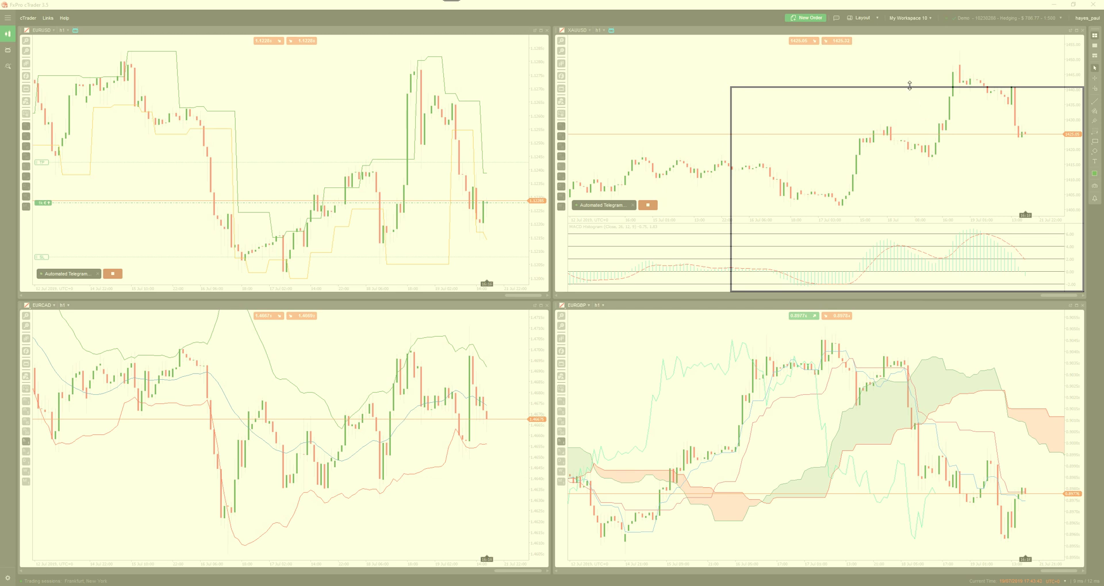
pyautogui.moveTo(909, 85); pyautogui.dragTo(895, 36)
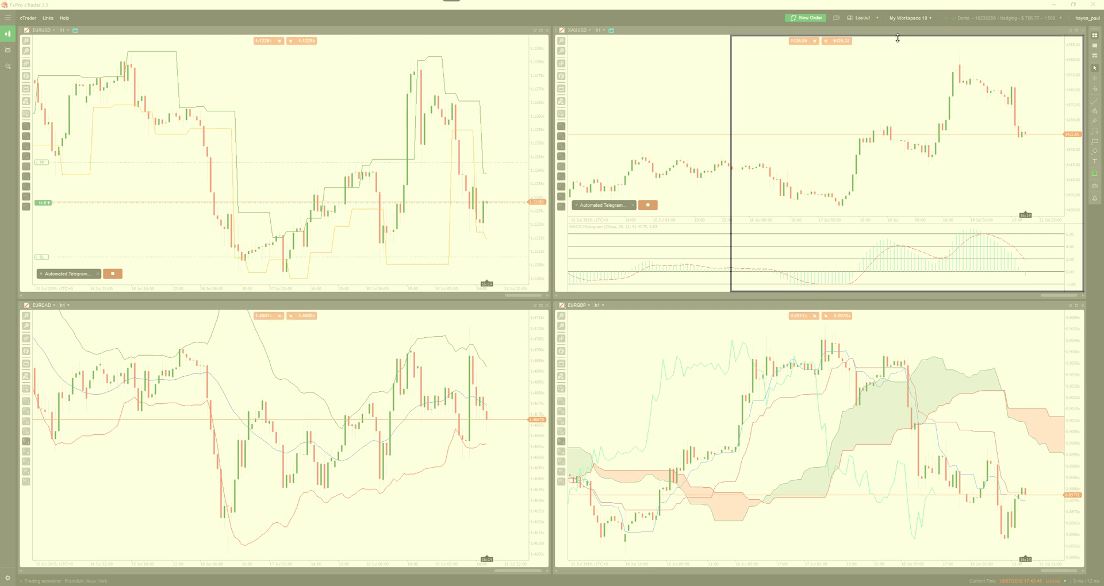
pyautogui.moveTo(732, 136); pyautogui.dragTo(787, 131)
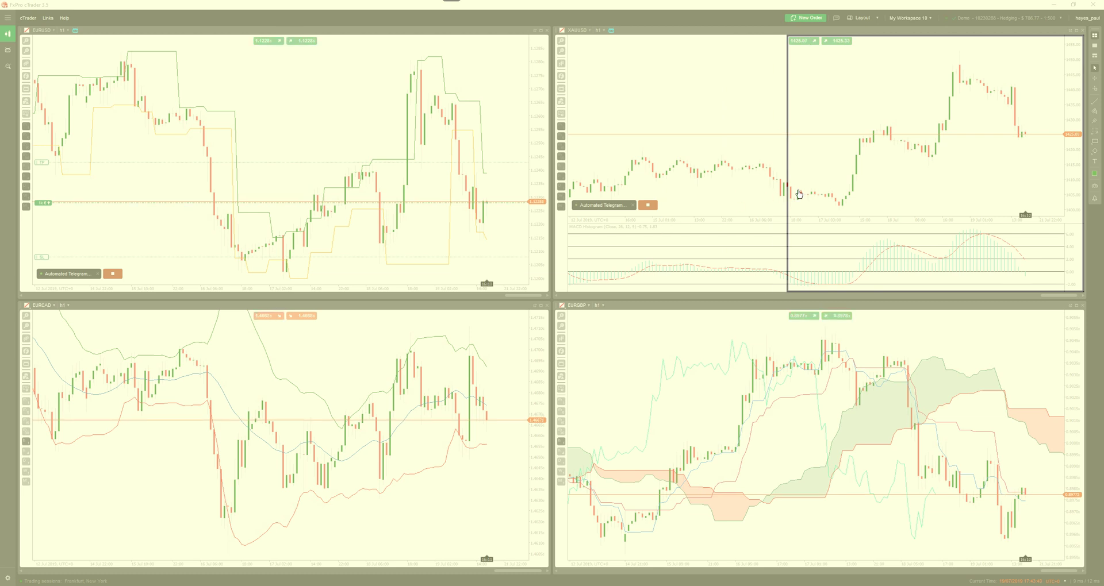
pyautogui.click(842, 172)
# Step: Preview the XAUUSD capture area, enable automated posting, and add the caption 'MACD Histogram must be below 0'
pyautogui.click(286, 217)
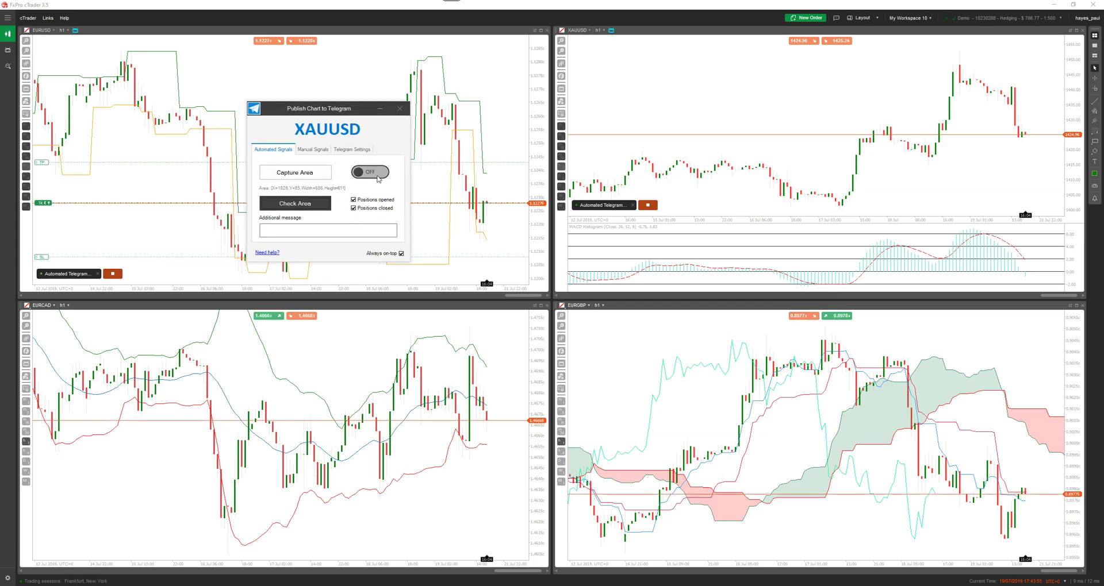
pyautogui.click(377, 174)
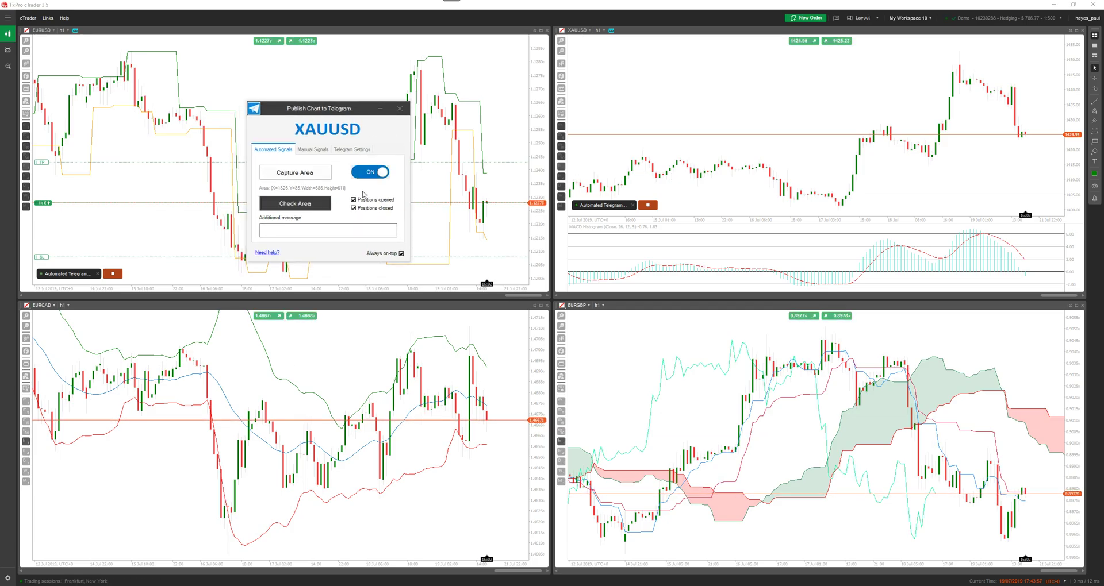
pyautogui.click(328, 231)
pyautogui.write('MACD Histog')
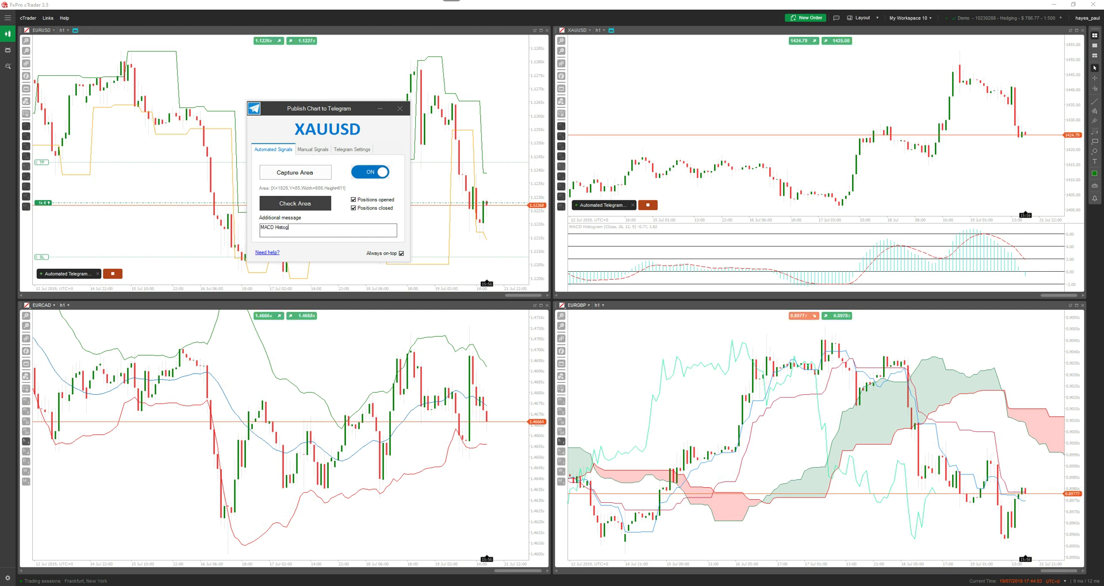
pyautogui.write('ram must be below 0')
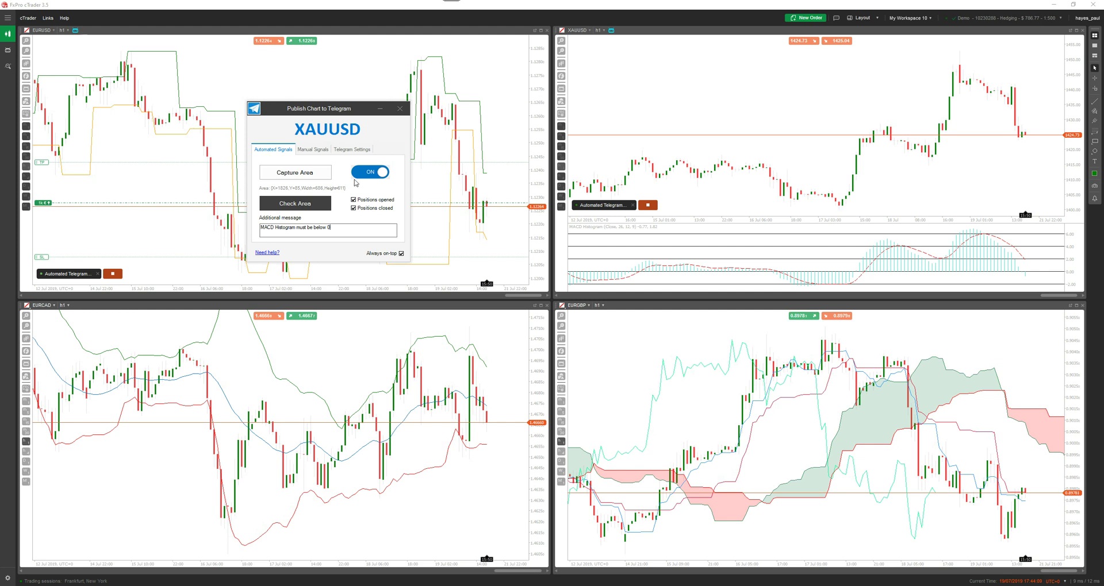
pyautogui.moveTo(343, 113); pyautogui.dragTo(365, 125)
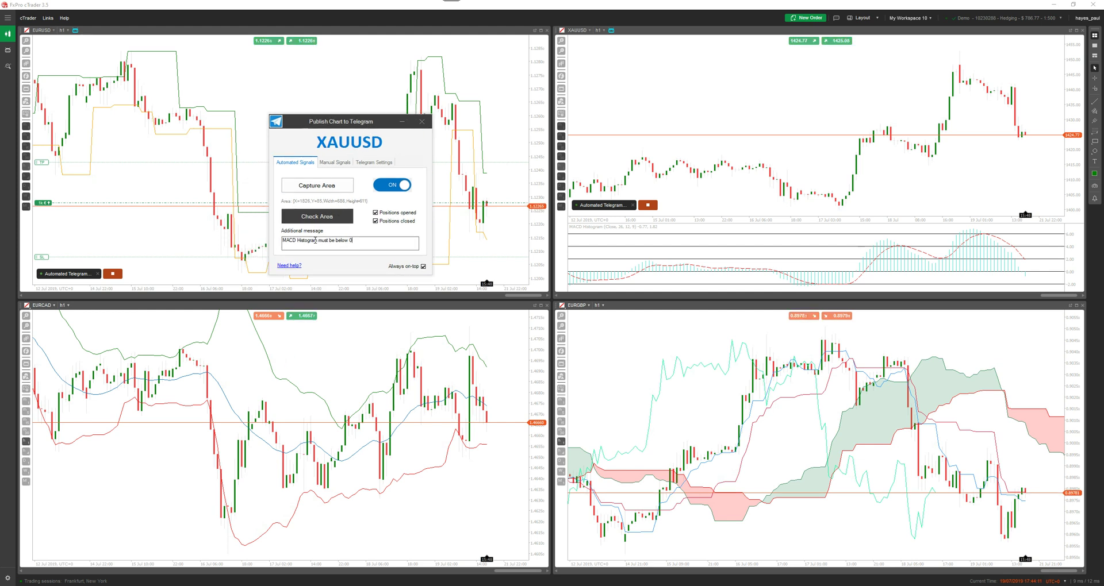
# Step: Minimize the XAUUSD bot dialog and place an XAUUSD buy order with stop loss and take profit
pyautogui.click(396, 123)
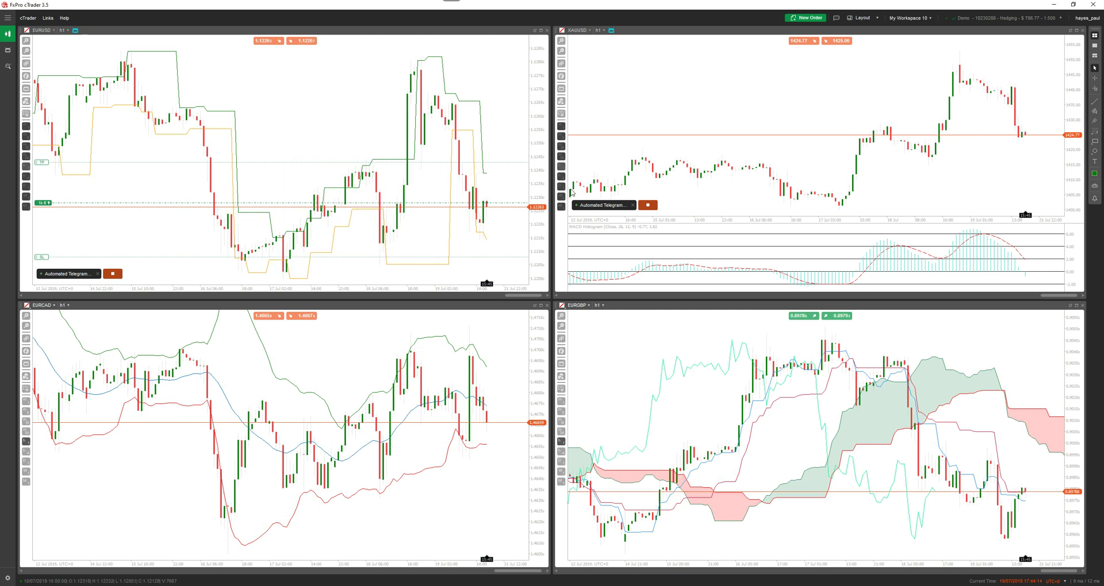
pyautogui.rightClick(708, 130)
pyautogui.click(673, 141)
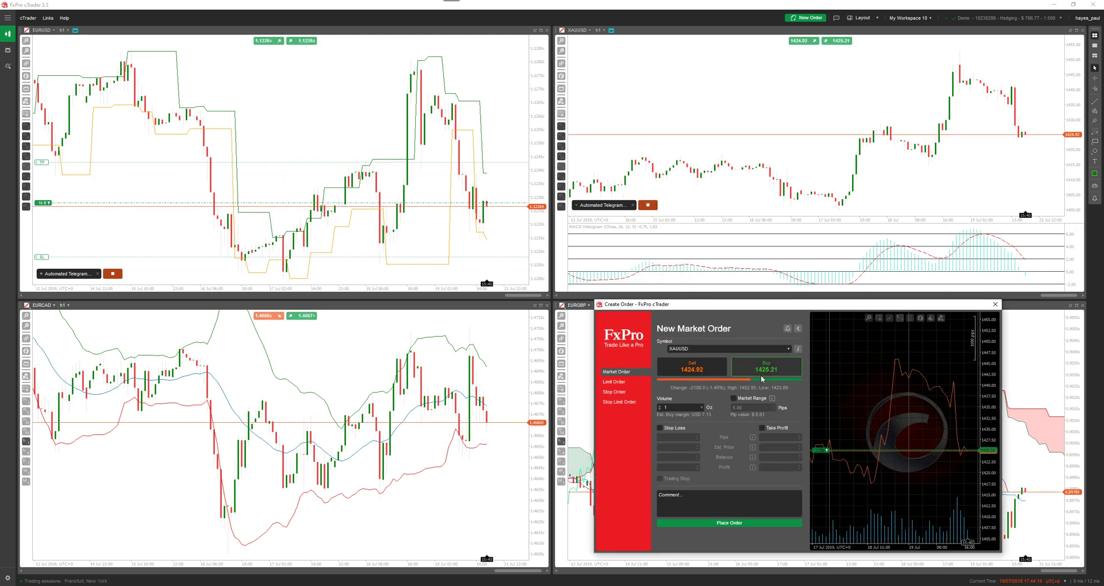
pyautogui.click(659, 428)
pyautogui.click(762, 429)
pyautogui.click(735, 523)
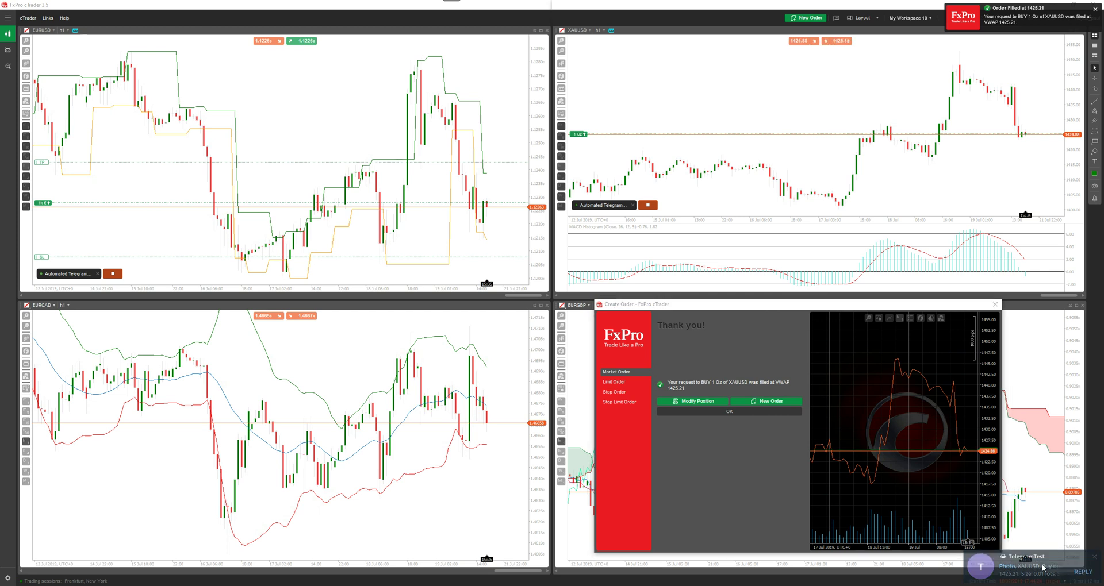
# Step: View the captioned XAUUSD chart photo posted in Telegram, then return to the charts
pyautogui.click(1042, 565)
pyautogui.click(748, 451)
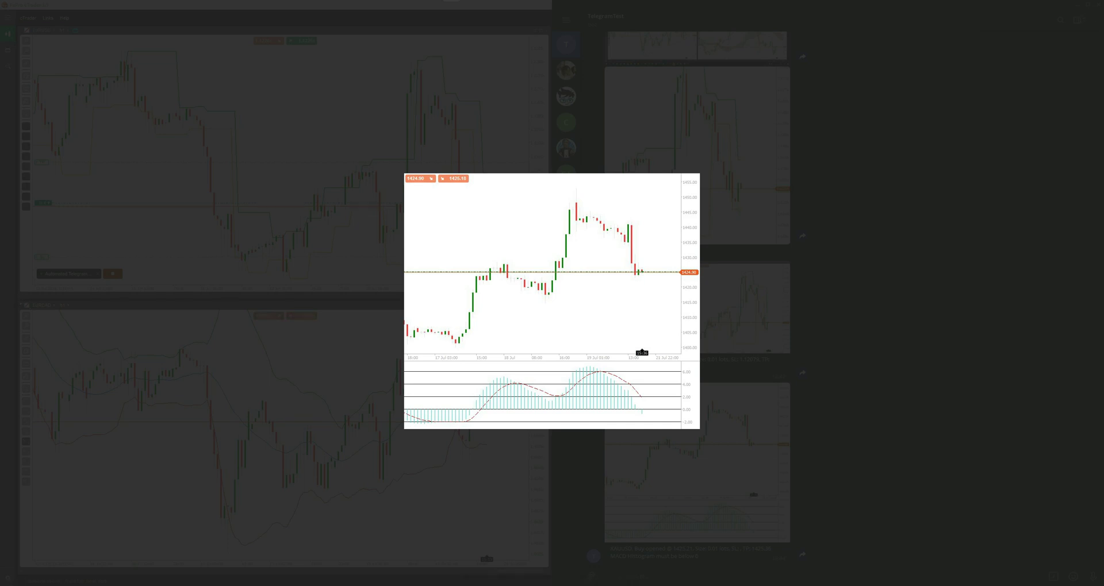
pyautogui.click(1083, 21)
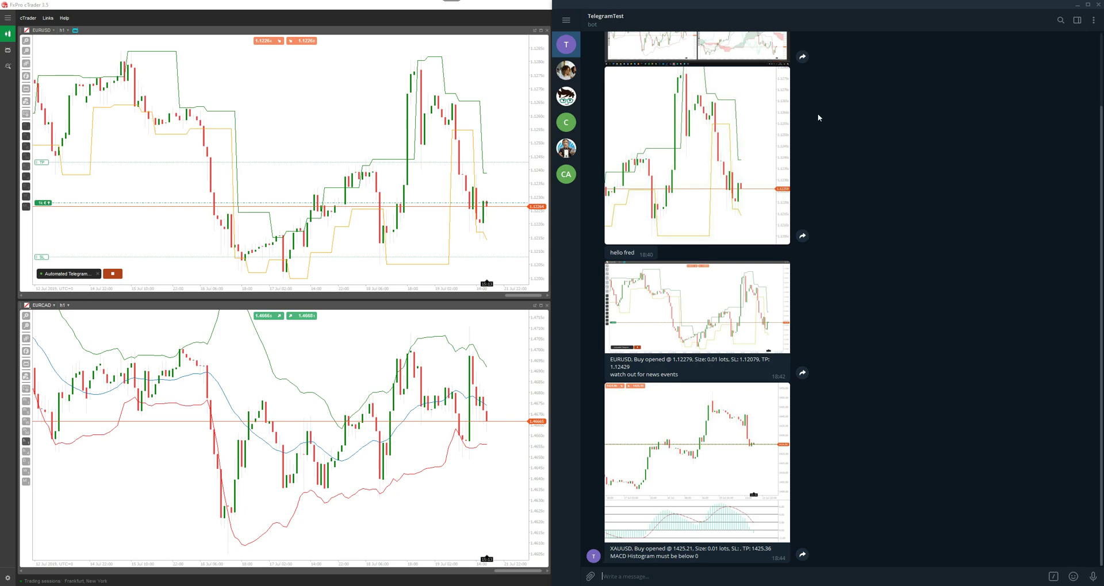
pyautogui.click(1078, 6)
# Step: Close the EURUSD position and check its close post in Telegram
pyautogui.click(995, 305)
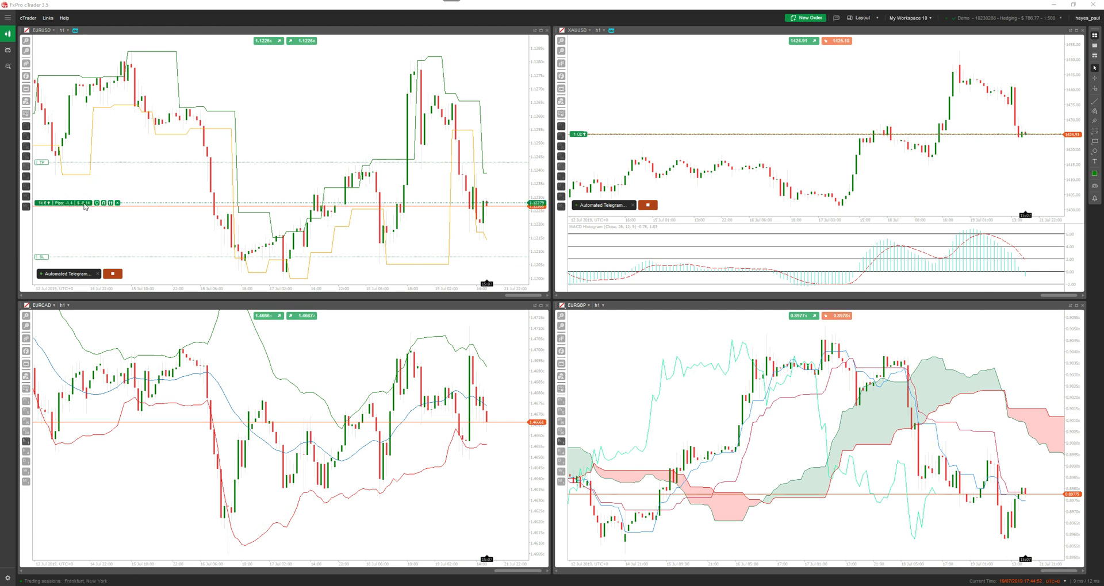
pyautogui.click(117, 203)
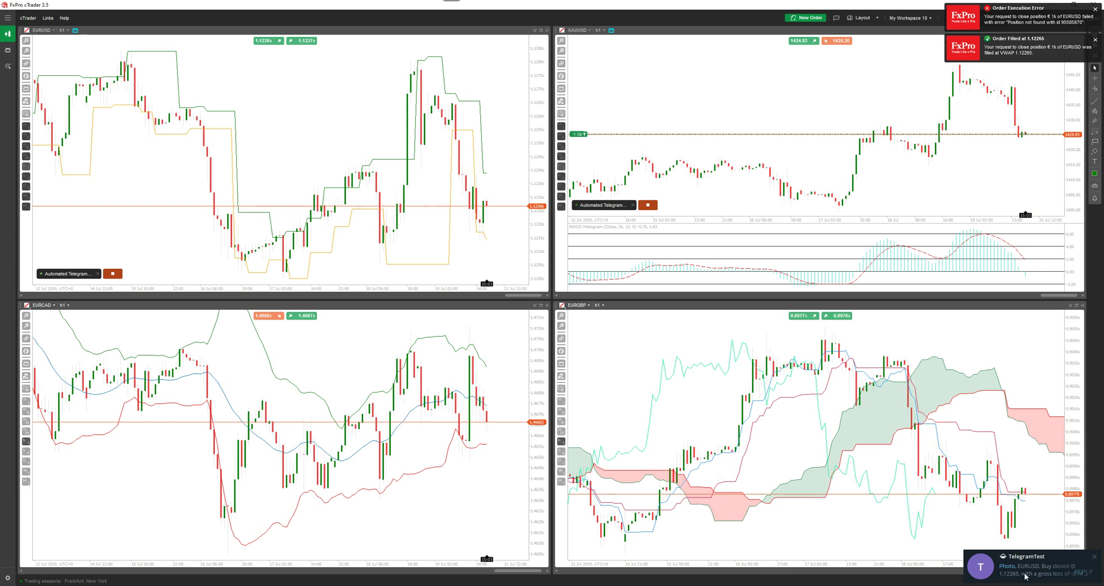
pyautogui.click(1063, 569)
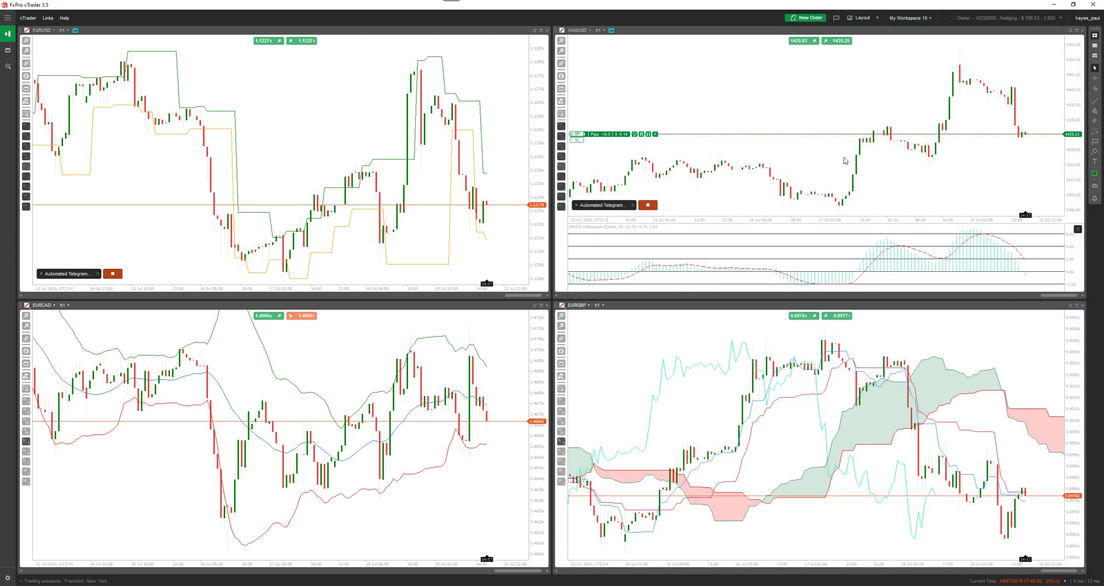
pyautogui.click(1095, 4)
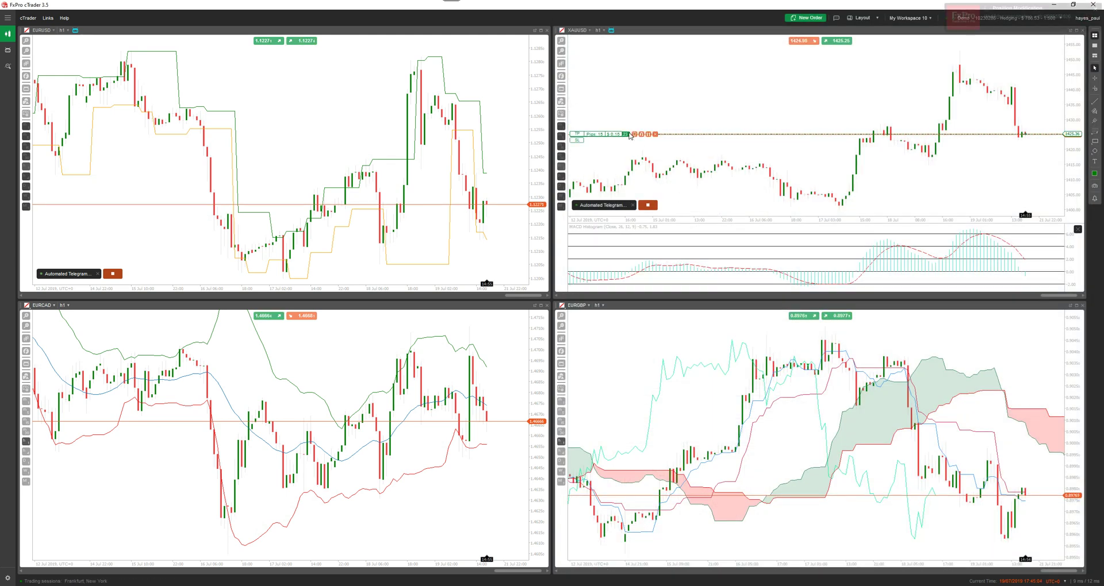
# Step: Close the XAUUSD position and view its close chart post in Telegram
pyautogui.moveTo(631, 136)
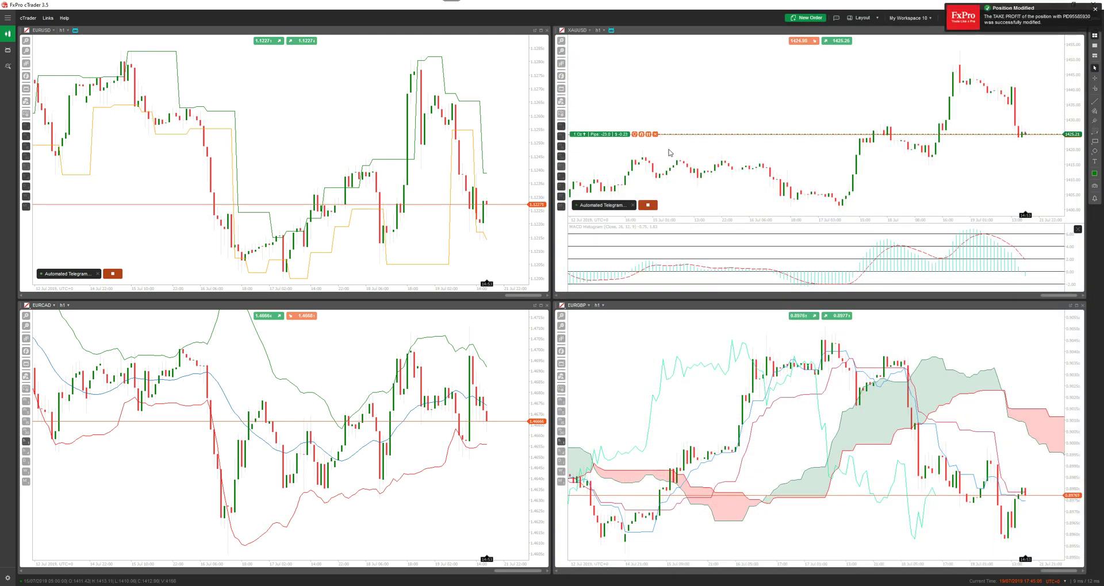
pyautogui.click(656, 135)
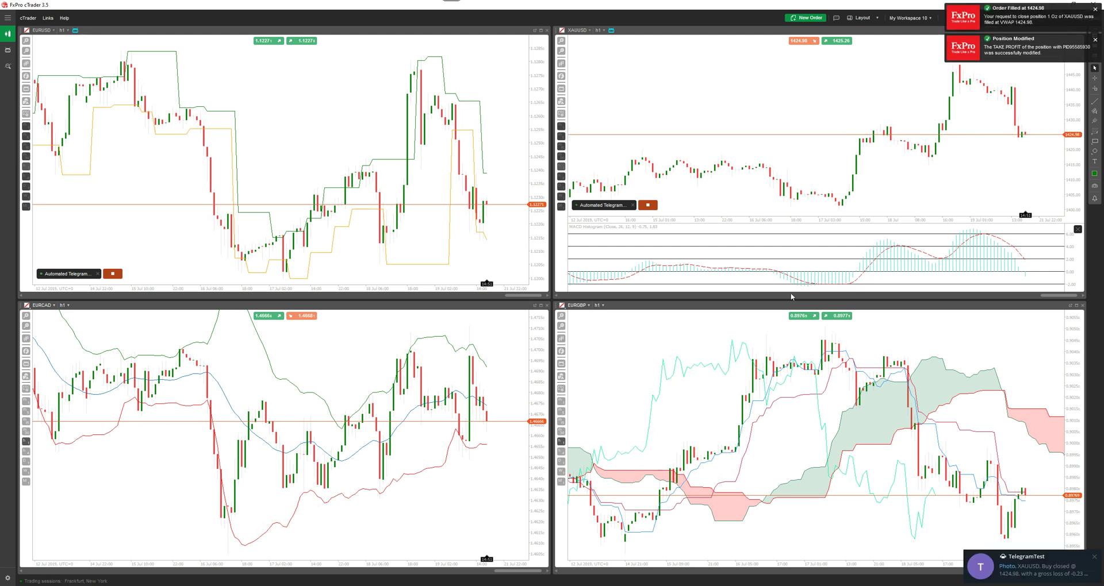
pyautogui.click(989, 506)
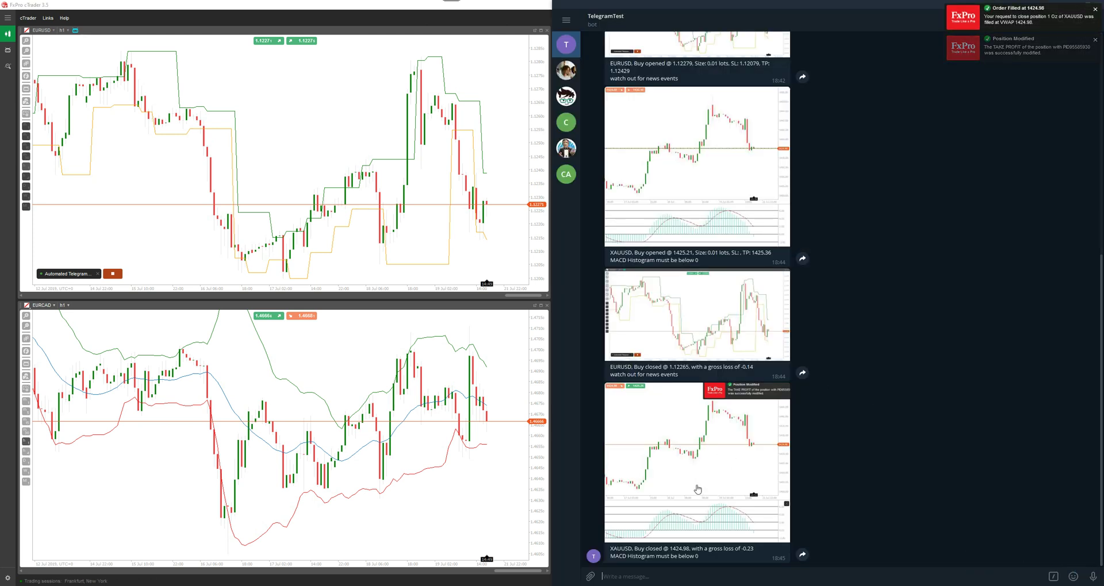
pyautogui.click(1098, 5)
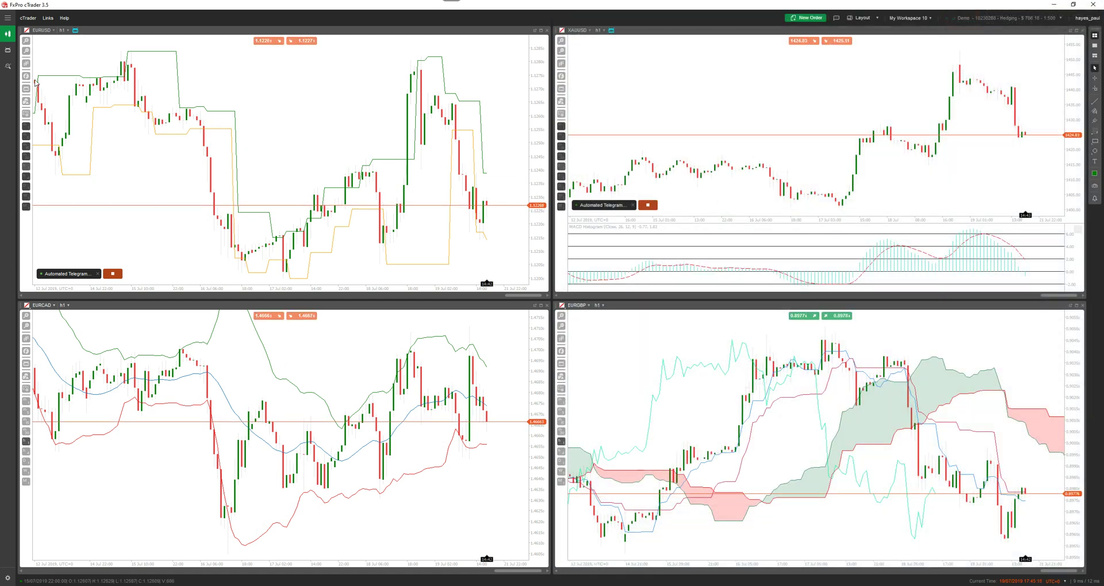
# Step: Add two new EURUSD charts to the workspace from the trading panel
pyautogui.click(10, 18)
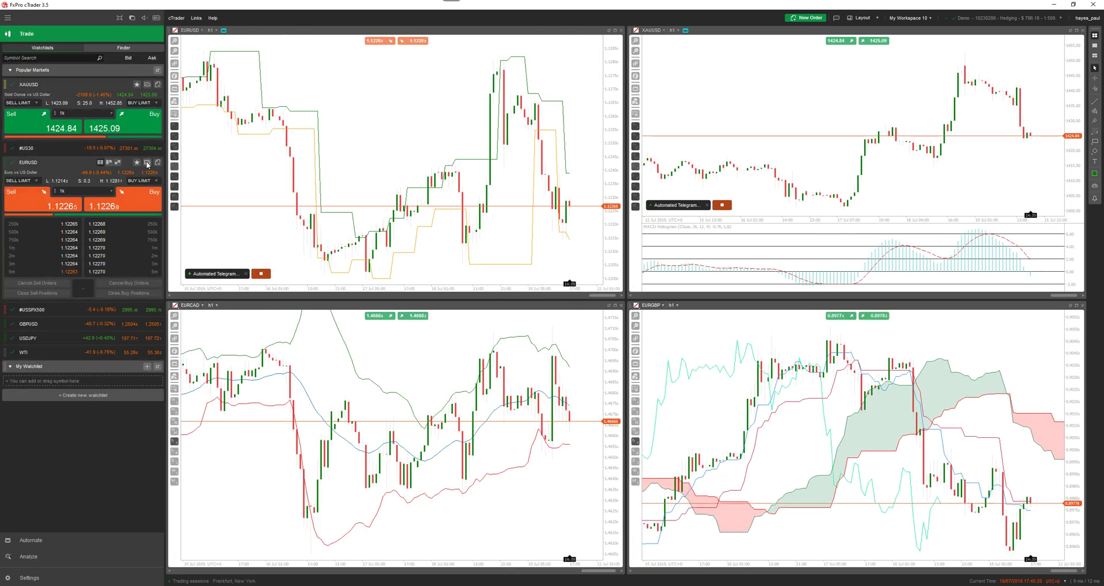
pyautogui.click(149, 163)
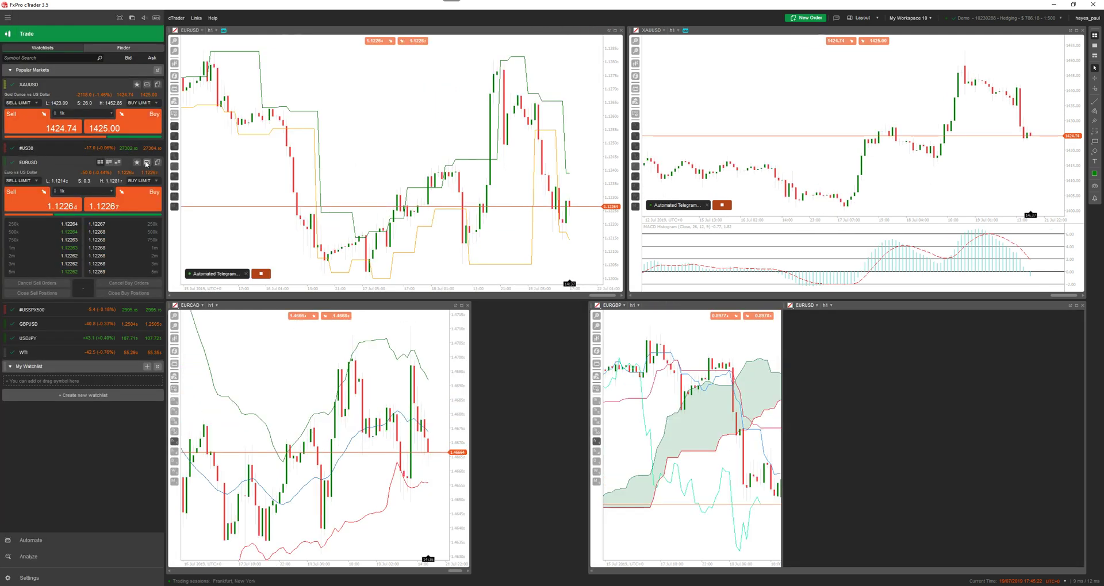
pyautogui.click(147, 164)
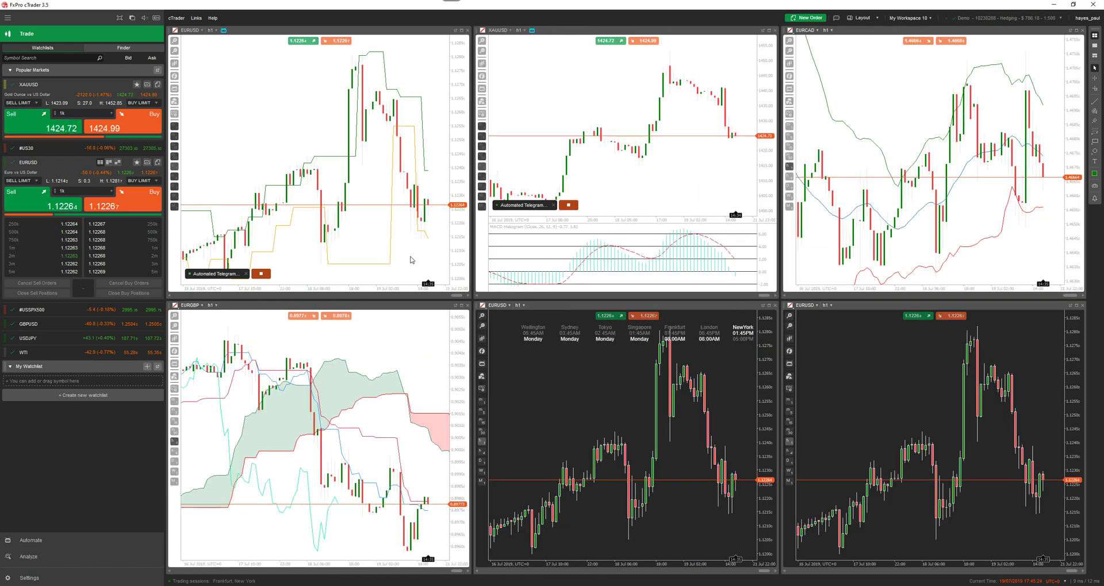
pyautogui.rightClick(548, 364)
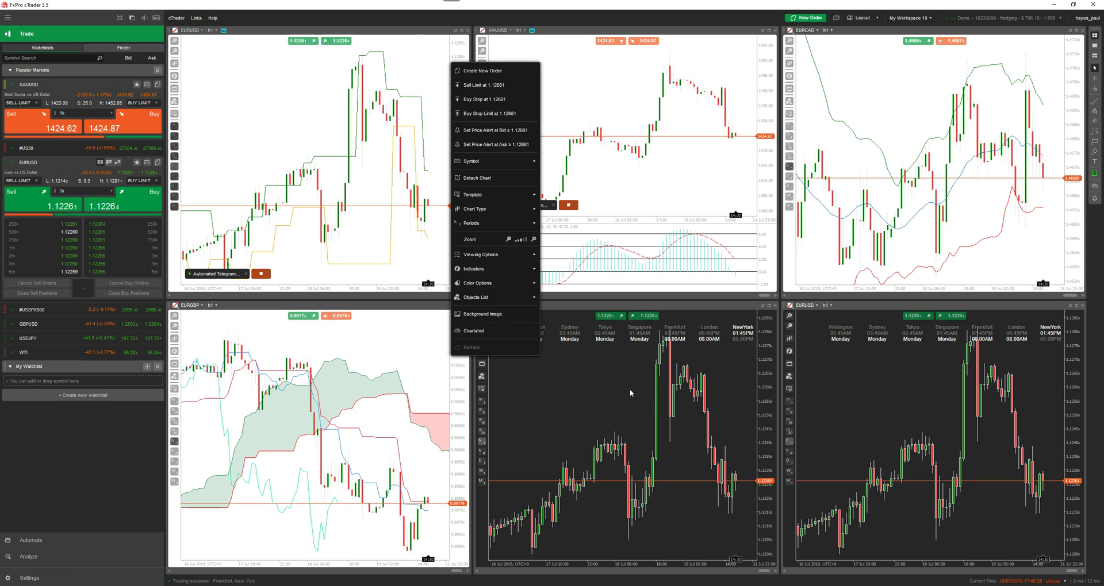
pyautogui.click(509, 380)
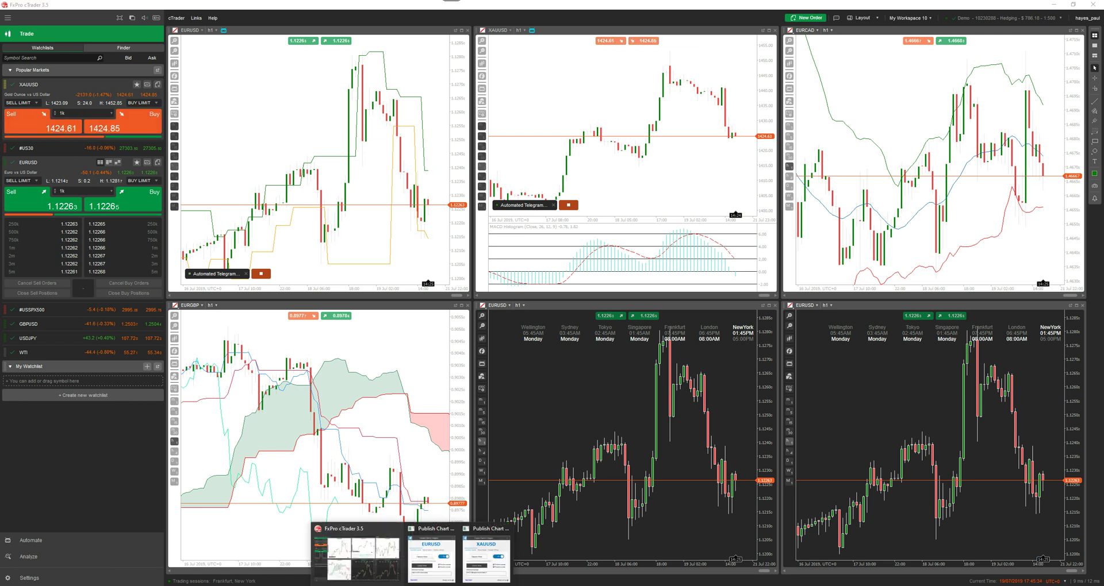
# Step: Restore and reposition both Telegram bot dialogs, collapse the panel, and minimize the XAUUSD dialog
pyautogui.click(487, 552)
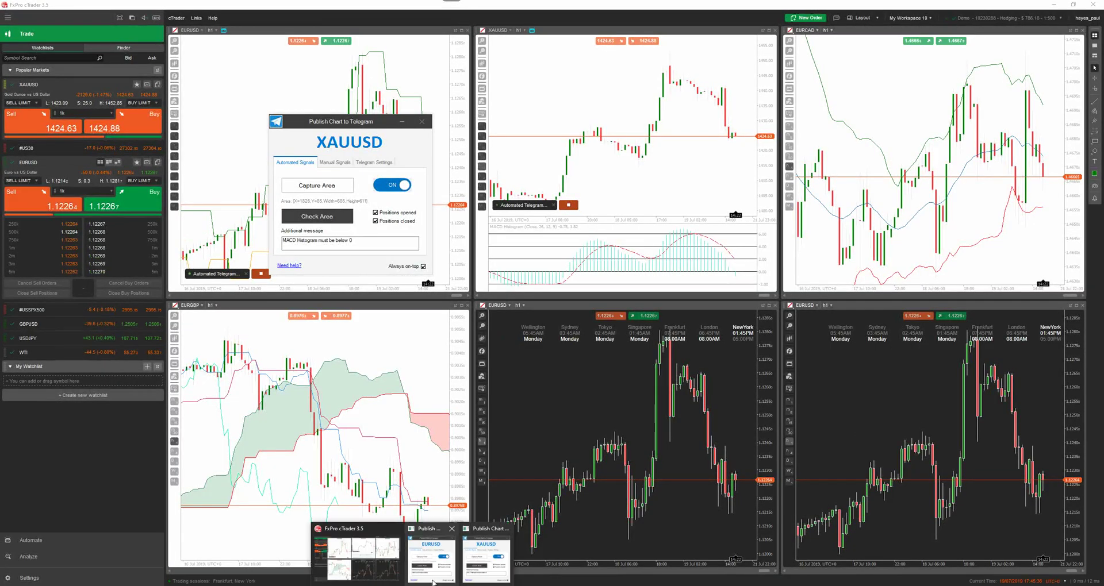
pyautogui.click(429, 552)
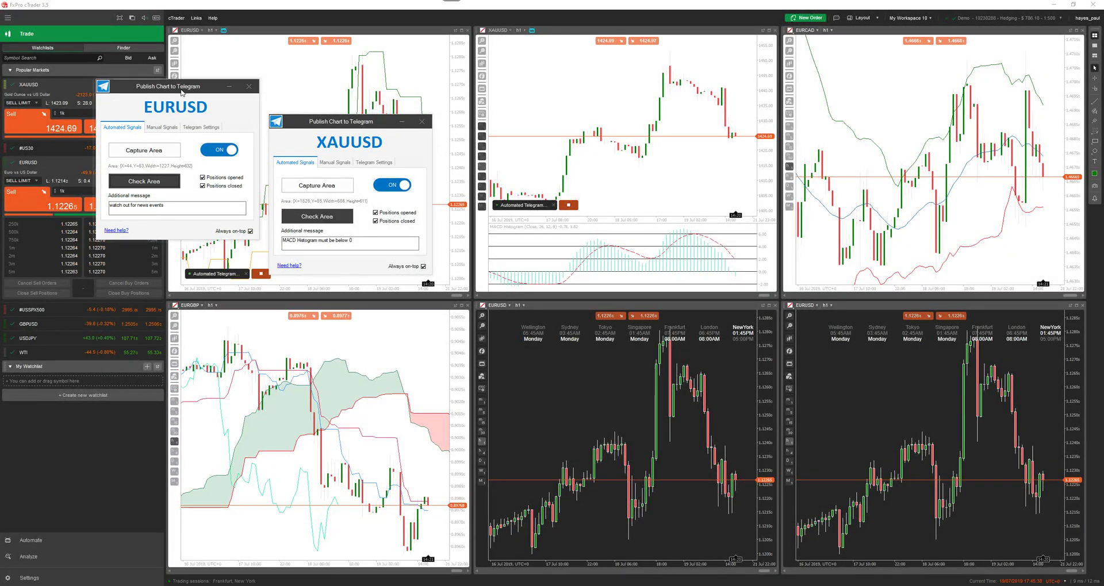
pyautogui.moveTo(172, 87); pyautogui.dragTo(537, 142)
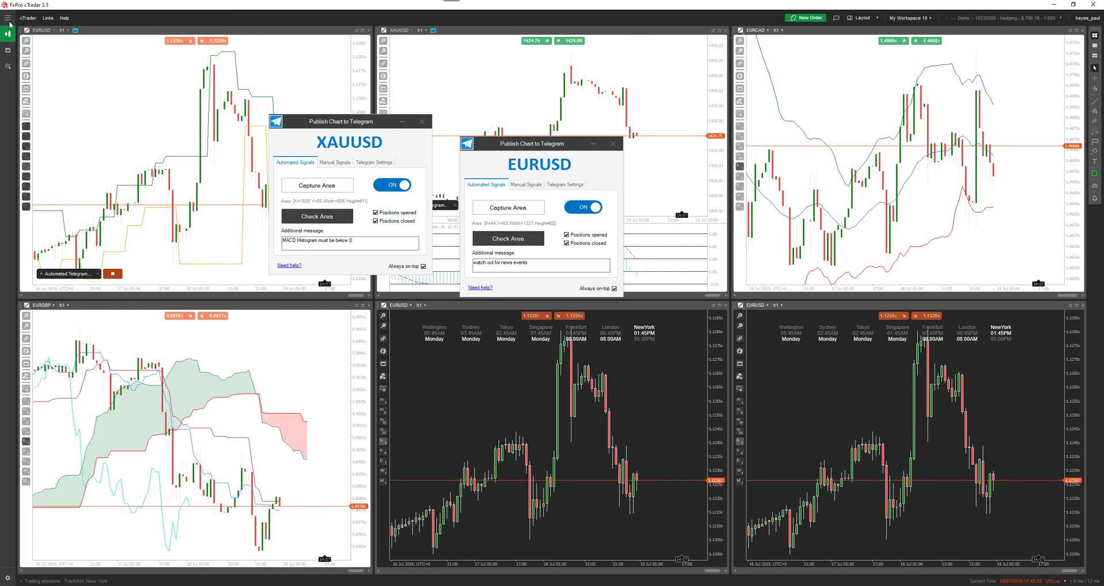
pyautogui.click(8, 18)
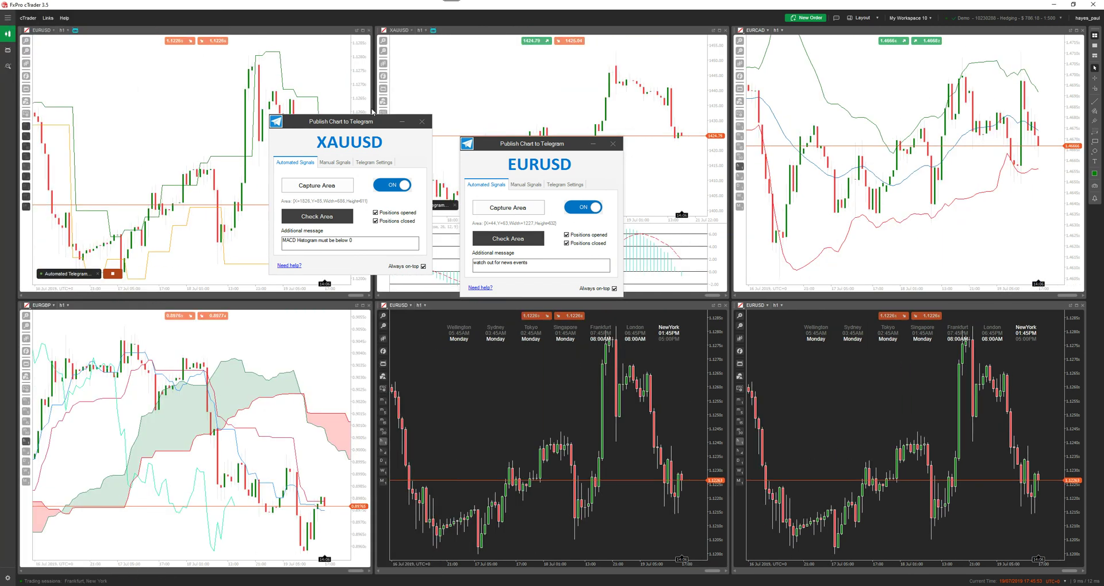
pyautogui.moveTo(350, 138); pyautogui.dragTo(253, 198)
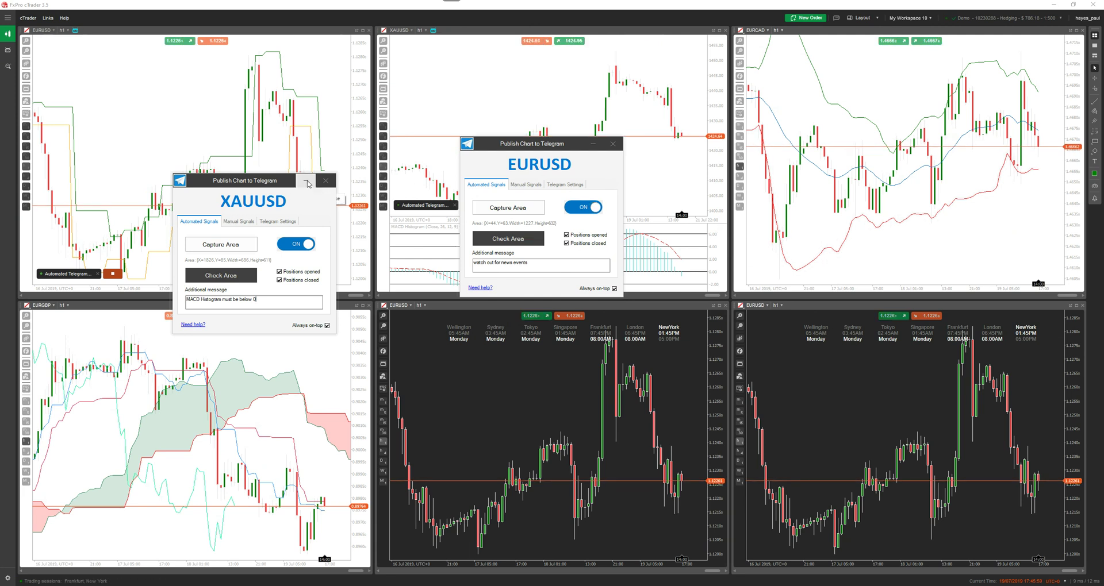
pyautogui.click(309, 182)
# Step: Minimize the EURUSD Publish Chart to Telegram dialog
pyautogui.click(593, 144)
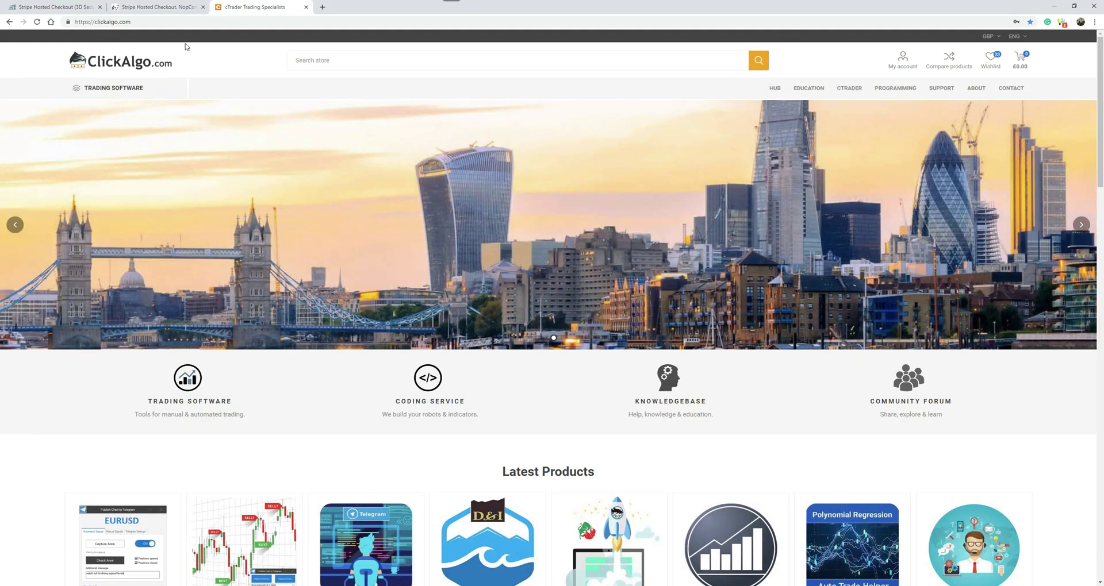
# Step: Go to Trading Software > Signal Providers on ClickAlgo and accept the cookie notice
pyautogui.scroll(-4, 292, 222)
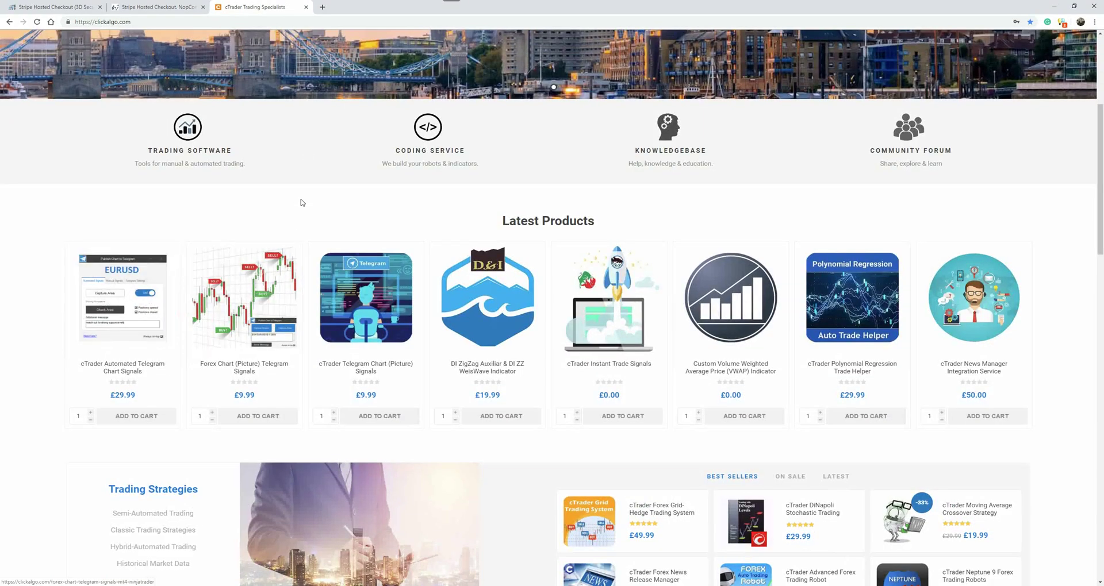
pyautogui.scroll(4, 292, 222)
pyautogui.click(115, 88)
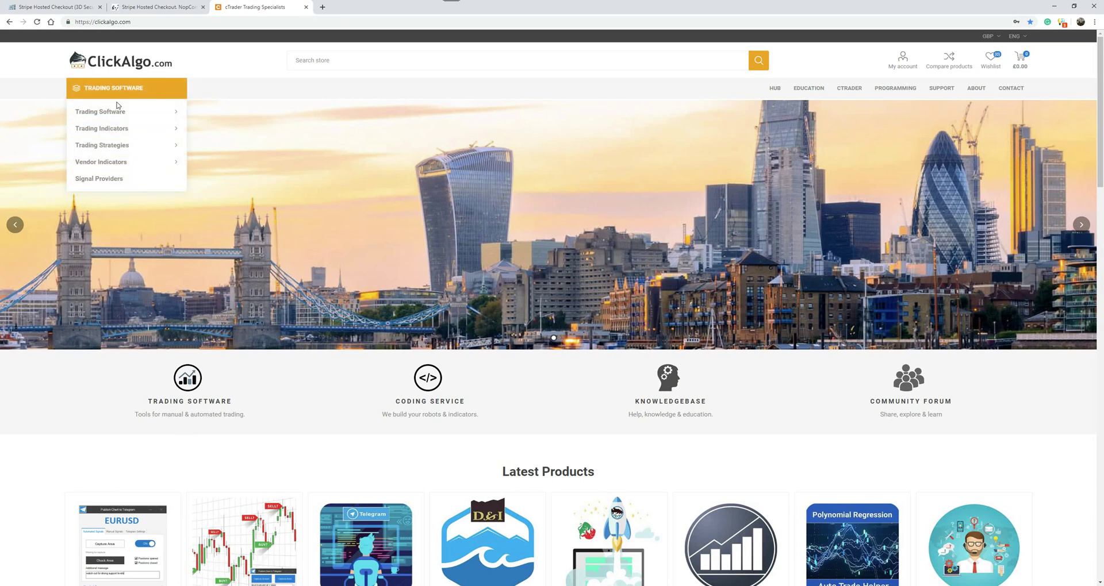
pyautogui.click(99, 179)
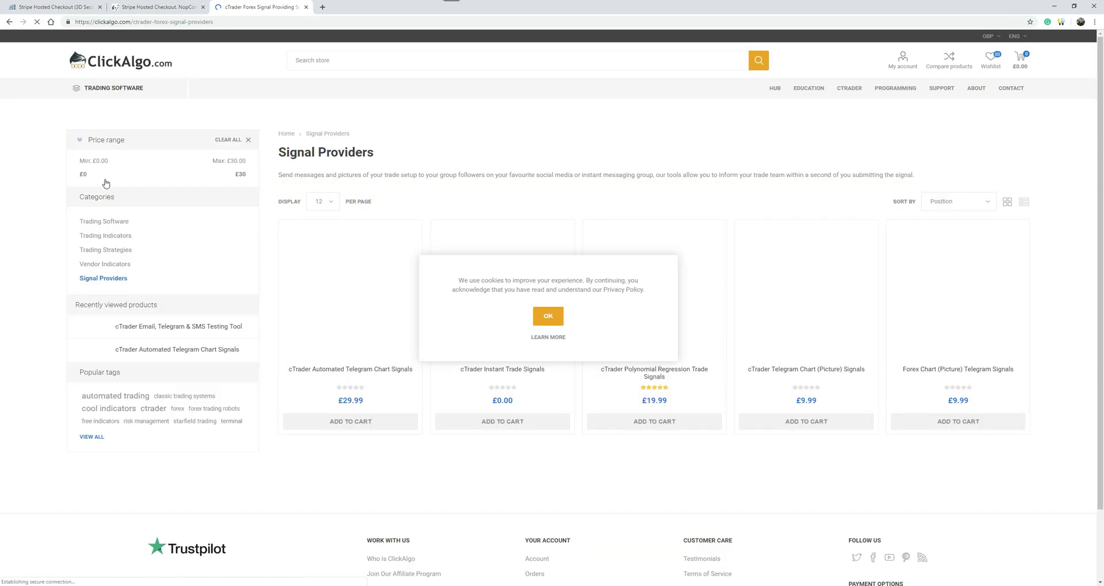
pyautogui.click(548, 316)
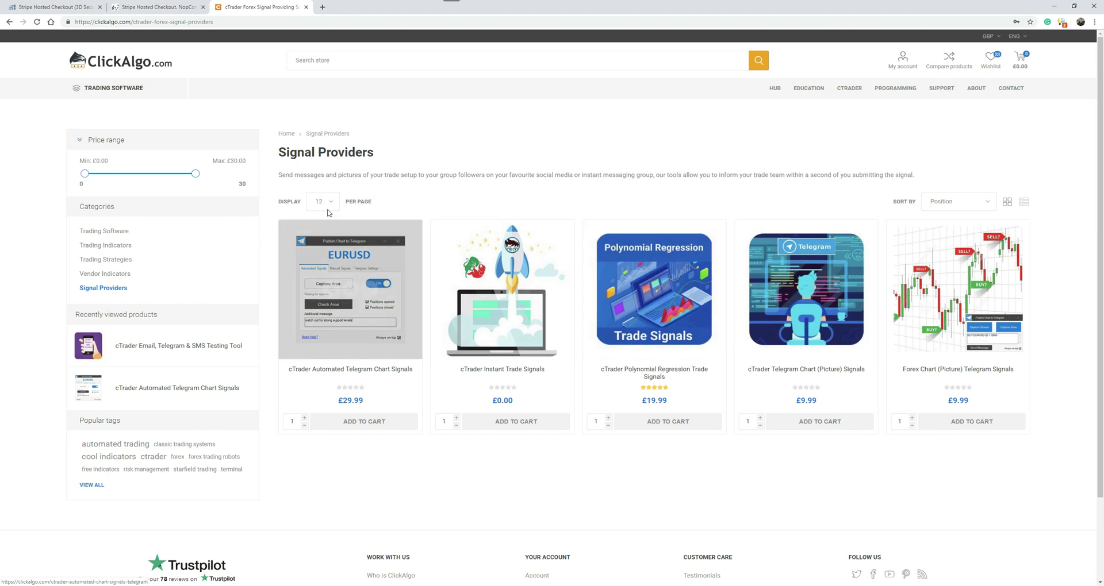